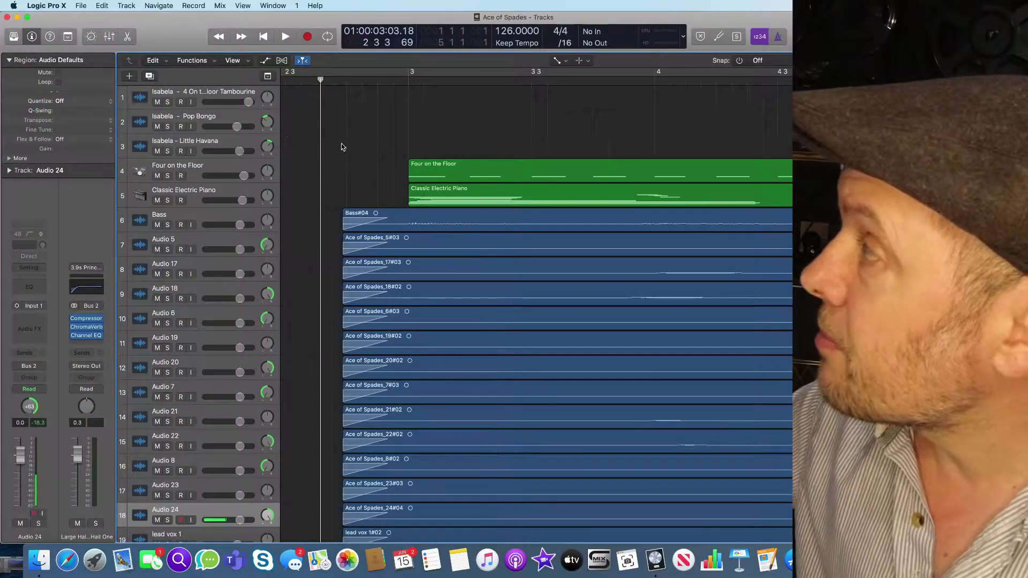
Step: Step up and down the track list with the arrow keys, finishing on Classic Electric Piano
{"action": "key", "text": "Down"}
{"action": "key", "text": "Down"}
{"action": "key", "text": "Down"}
{"action": "key", "text": "Down"}
{"action": "key", "text": "Down"}
{"action": "key", "text": "Down"}
{"action": "key", "text": "Down"}
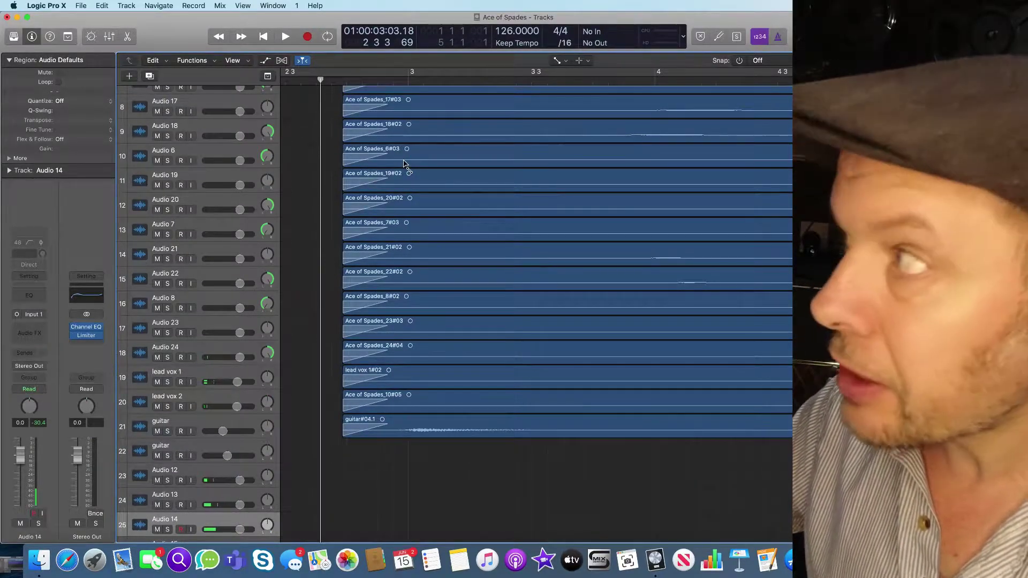
{"action": "key", "text": "Up"}
{"action": "key", "text": "Up"}
{"action": "key", "text": "Up"}
{"action": "key", "text": "Up"}
{"action": "key", "text": "Up"}
{"action": "key", "text": "Up"}
{"action": "key", "text": "Up"}
{"action": "key", "text": "Up"}
{"action": "key", "text": "Up"}
{"action": "key", "text": "Up"}
{"action": "key", "text": "Up"}
{"action": "key", "text": "Up"}
{"action": "key", "text": "Up"}
{"action": "key", "text": "Up"}
{"action": "key", "text": "Up"}
{"action": "key", "text": "Up"}
{"action": "key", "text": "Up"}
{"action": "key", "text": "Up"}
{"action": "key", "text": "Up"}
{"action": "key", "text": "Up"}
{"action": "key", "text": "Up"}
{"action": "key", "text": "Up"}
{"action": "key", "text": "Up"}
{"action": "key", "text": "Up"}
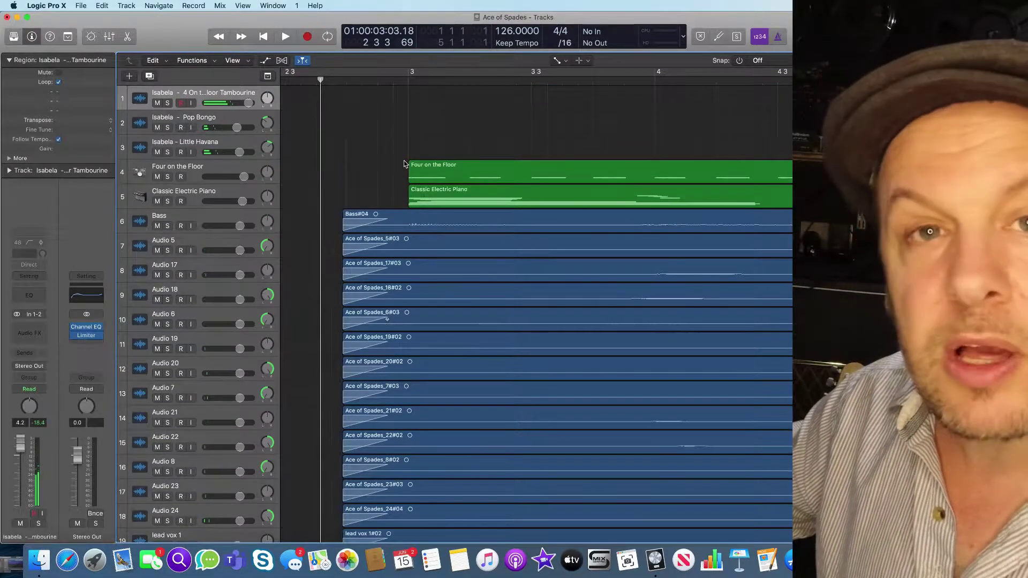
{"action": "key", "text": "Down"}
{"action": "key", "text": "Down"}
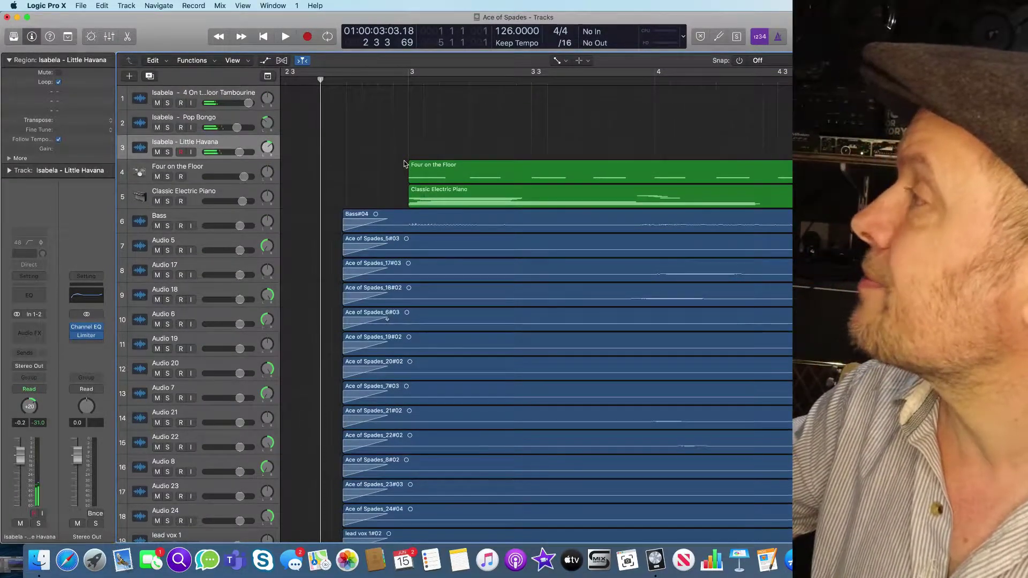
{"action": "key", "text": "Down"}
{"action": "key", "text": "Down"}
{"action": "key", "text": "Down"}
{"action": "key", "text": "Down"}
{"action": "key", "text": "Down"}
{"action": "key", "text": "Down"}
{"action": "key", "text": "Down"}
{"action": "key", "text": "Down"}
{"action": "key", "text": "Down"}
{"action": "key", "text": "Down"}
{"action": "key", "text": "Down"}
{"action": "key", "text": "Down"}
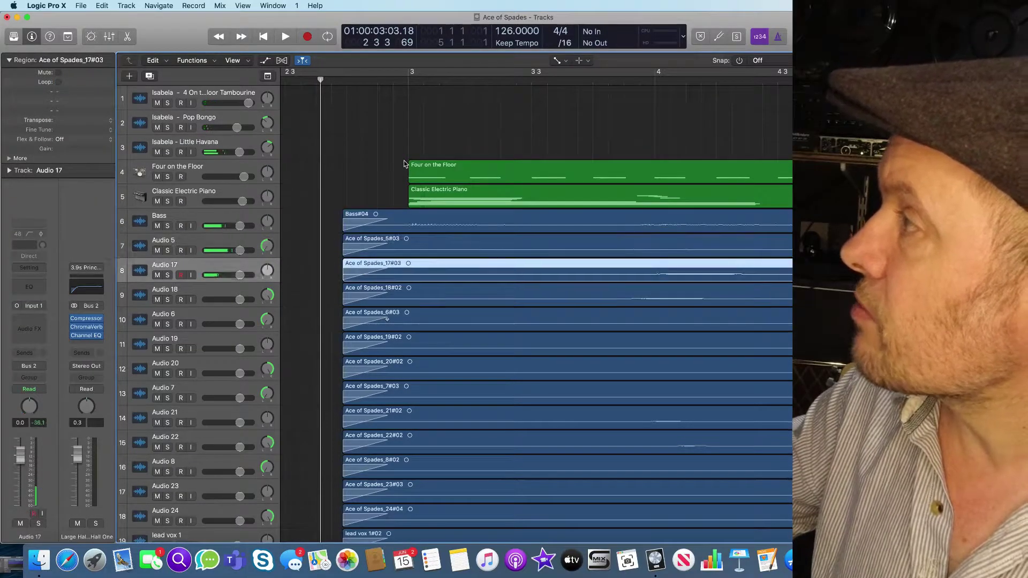
{"action": "key", "text": "Up"}
{"action": "key", "text": "Up"}
{"action": "key", "text": "Up"}
{"action": "key", "text": "Up"}
{"action": "key", "text": "Up"}
{"action": "key", "text": "Up"}
{"action": "key", "text": "Up"}
{"action": "key", "text": "Up"}
{"action": "key", "text": "Up"}
{"action": "key", "text": "Up"}
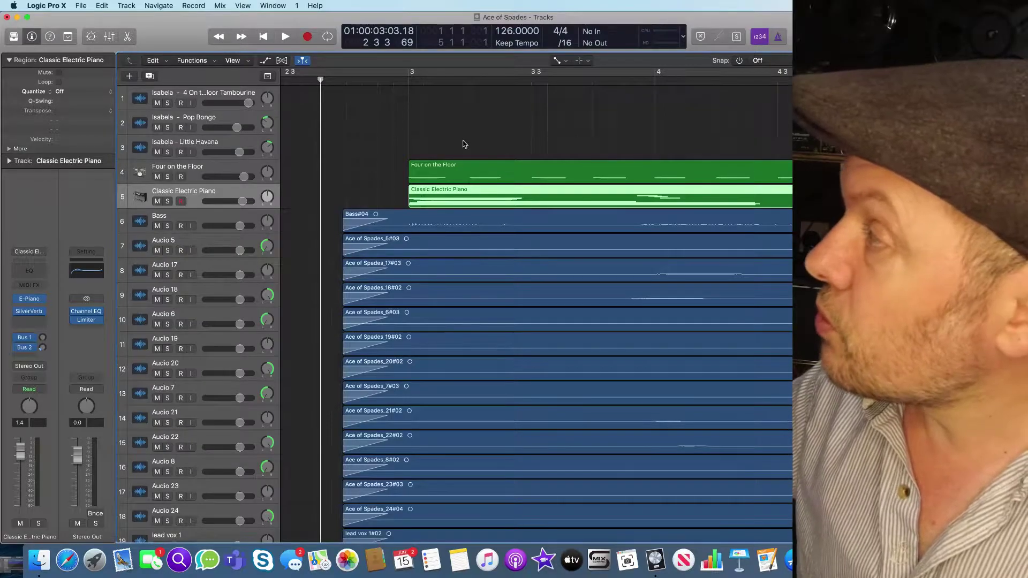
{"action": "left_click", "coordinate": [384, 125]}
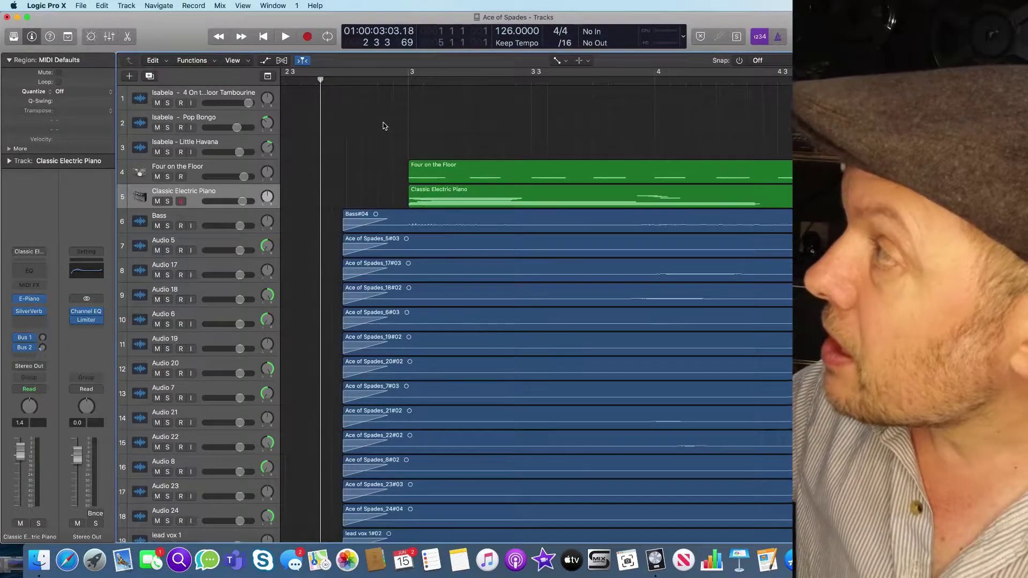
{"action": "left_click", "coordinate": [81, 6]}
{"action": "mouse_move", "coordinate": [108, 198]}
{"action": "mouse_move", "coordinate": [115, 221]}
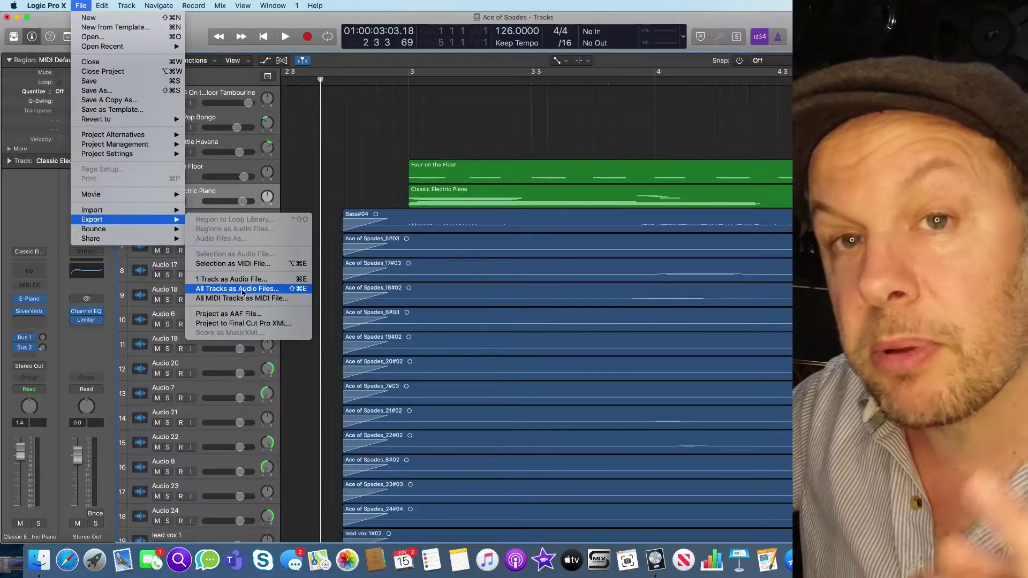
{"action": "left_click", "coordinate": [349, 138]}
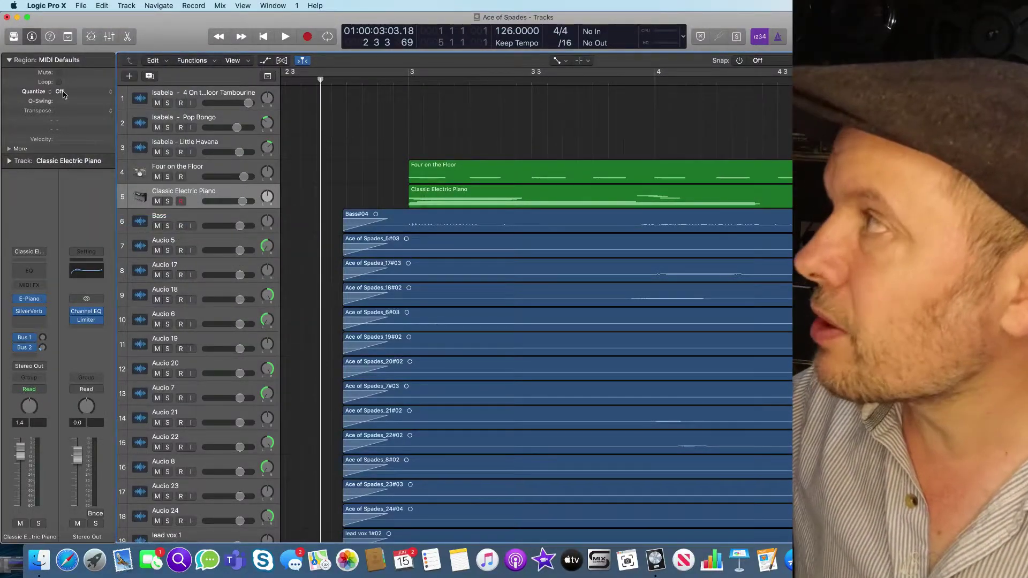
{"action": "scroll", "coordinate": [119, 110], "scroll_direction": "left", "scroll_amount": 1}
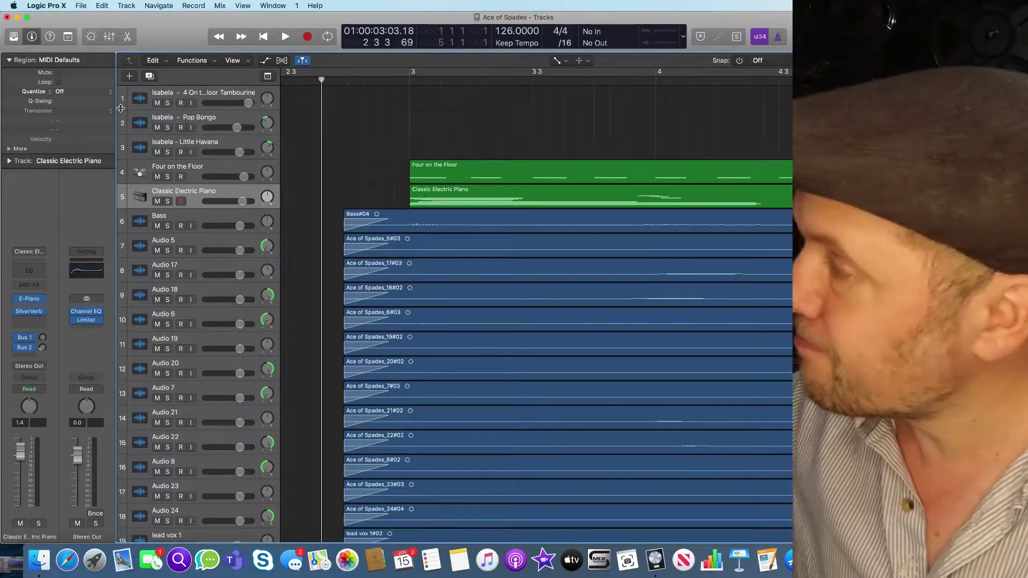
{"action": "scroll", "coordinate": [499, 128], "scroll_direction": "left", "scroll_amount": 2}
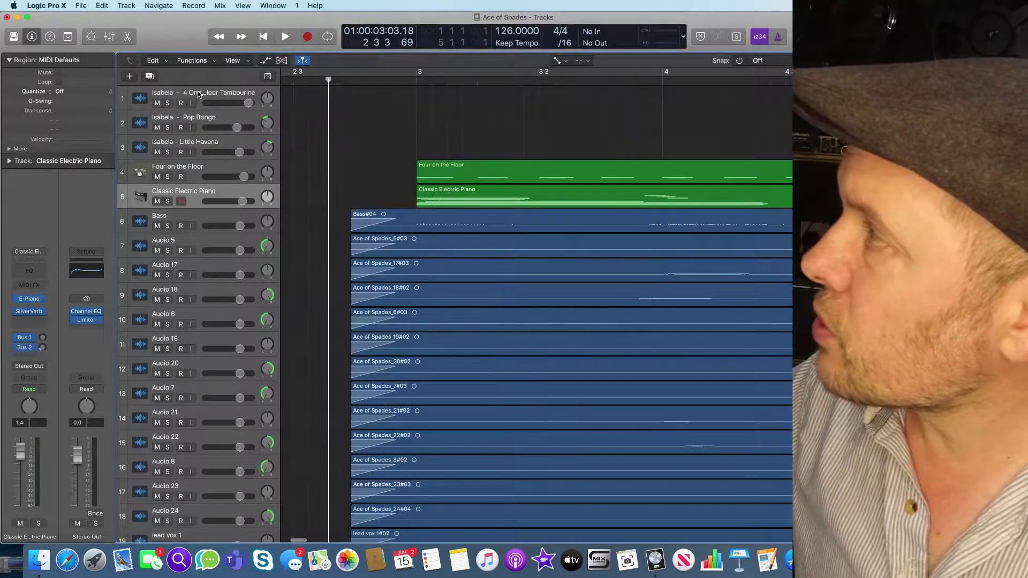
Step: Select the Four on the Floor track and choose File > Export > 1 Track as Audio File
{"action": "left_click", "coordinate": [199, 172]}
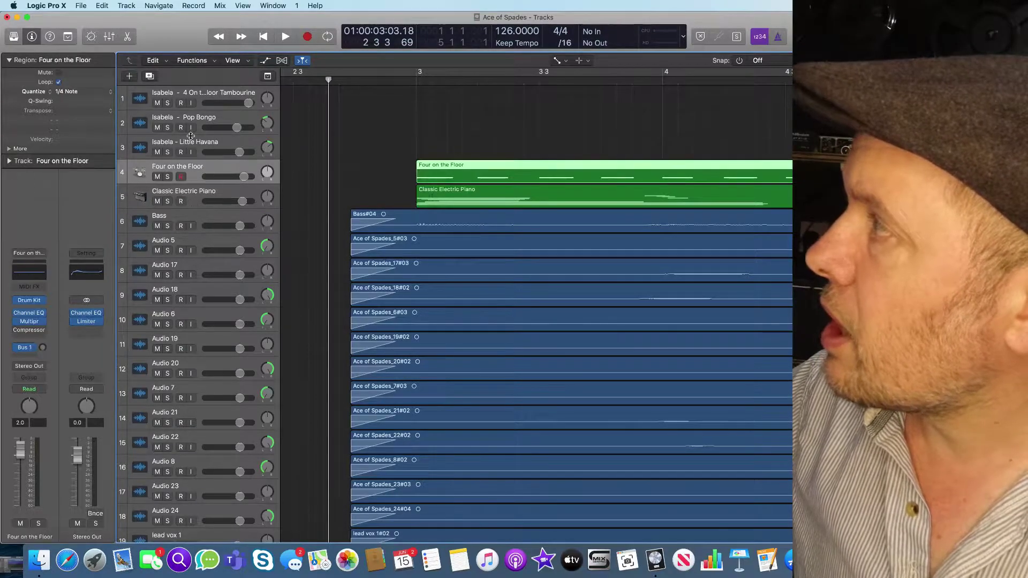
{"action": "left_click", "coordinate": [81, 6]}
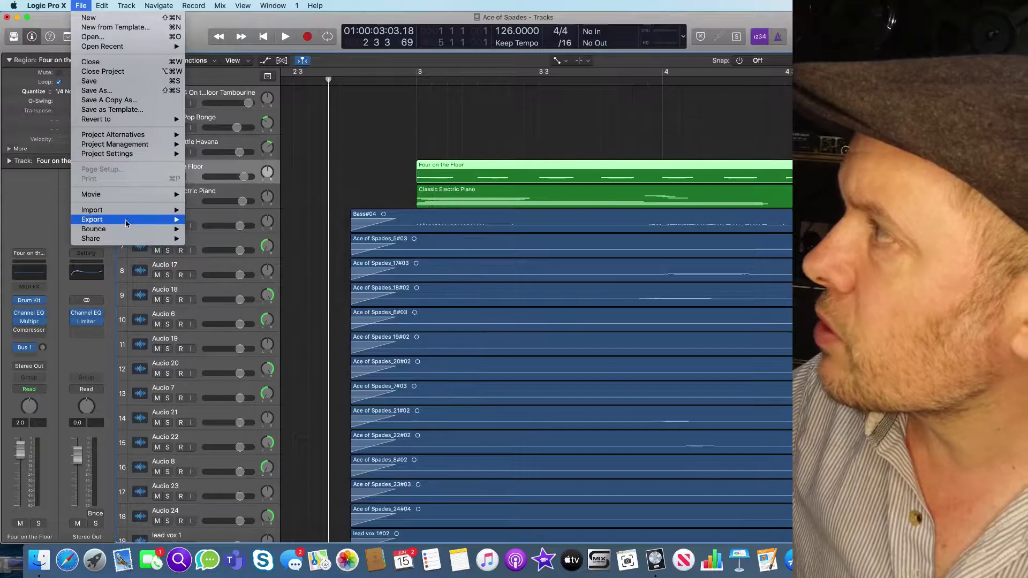
{"action": "mouse_move", "coordinate": [185, 220]}
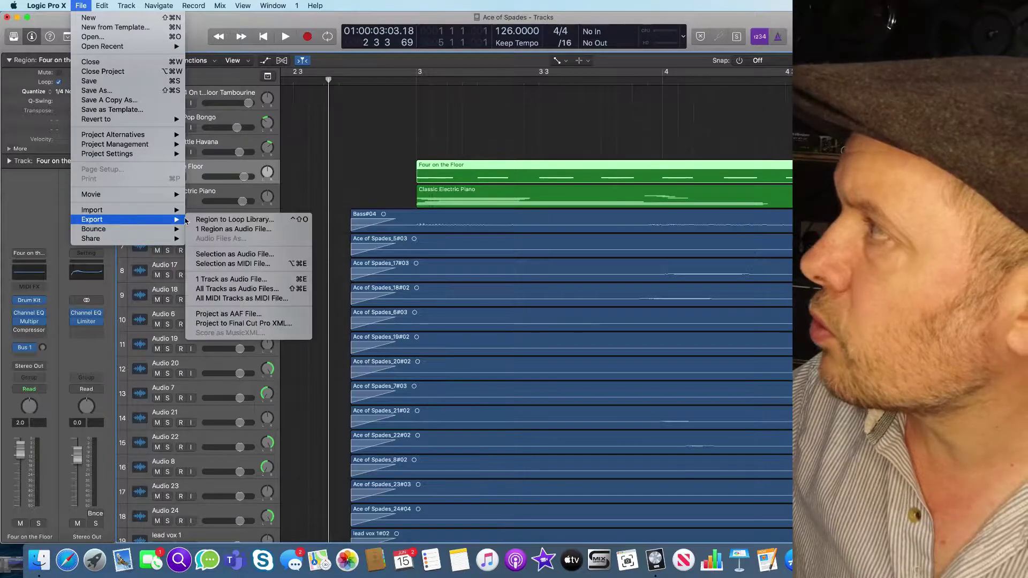
{"action": "left_click", "coordinate": [239, 279]}
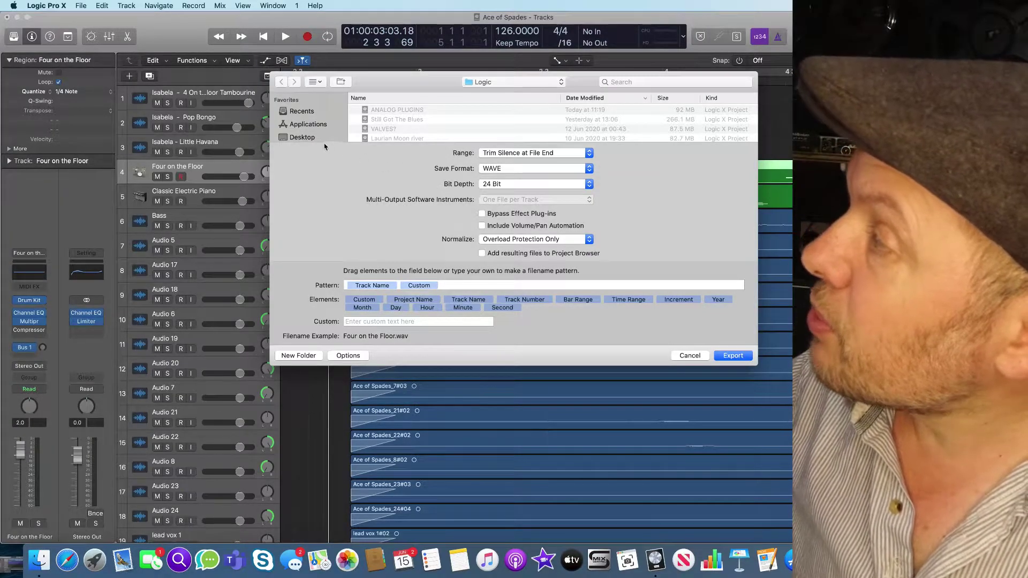
Step: Create a Desktop folder named 'Tracks for Bob' as the export destination
{"action": "left_click", "coordinate": [302, 138]}
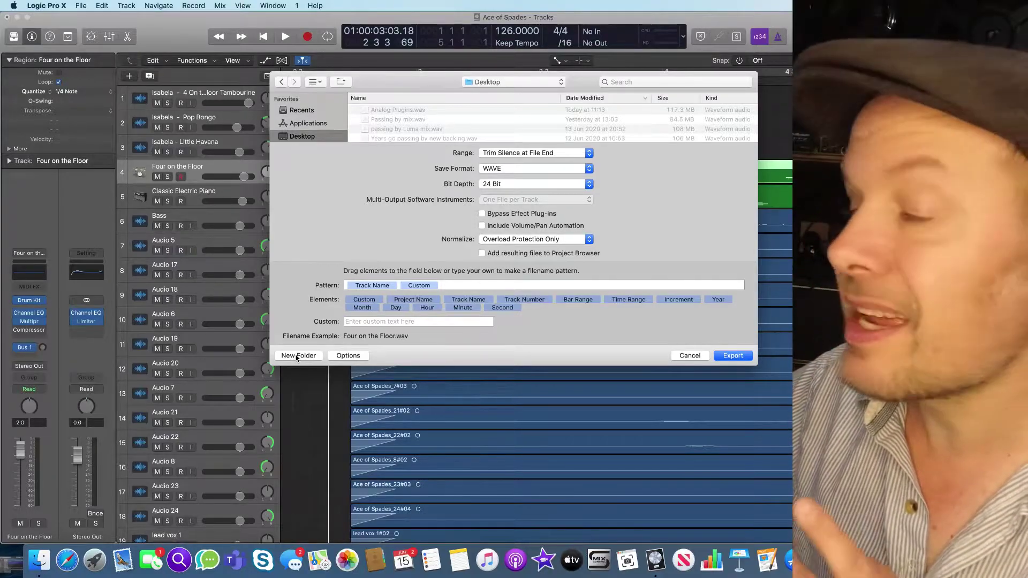
{"action": "left_click", "coordinate": [298, 356]}
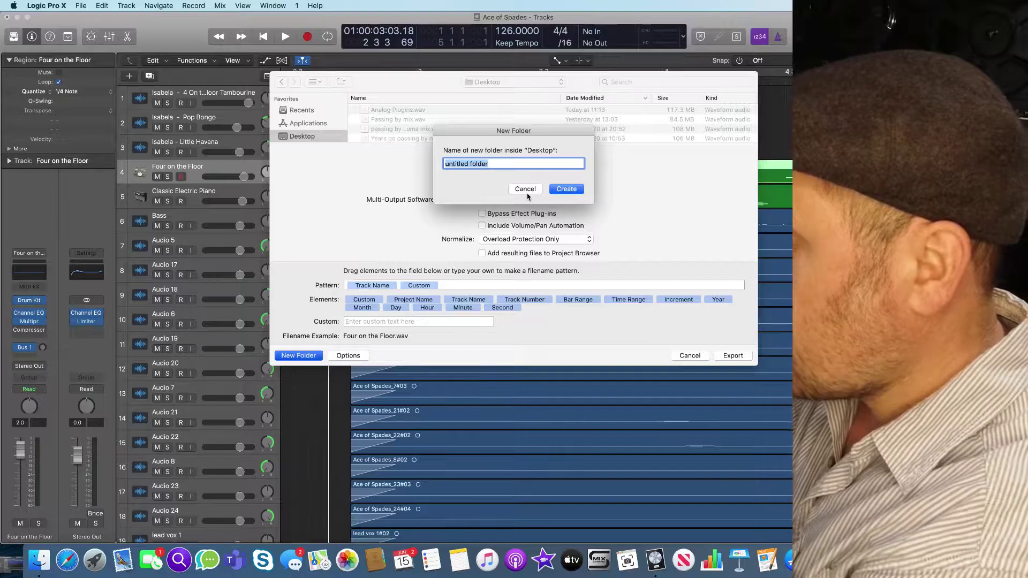
{"action": "type", "text": "Stems"}
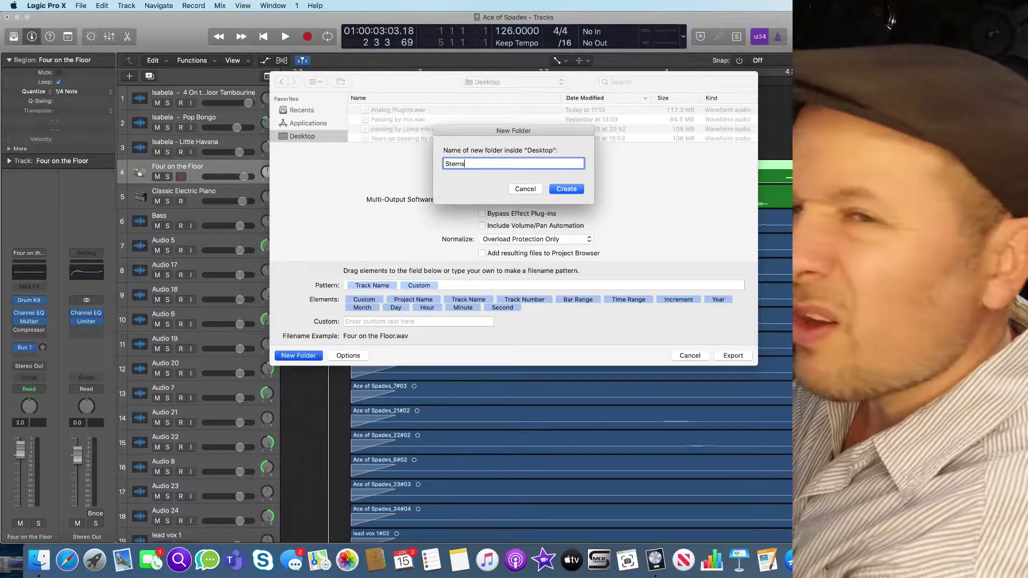
{"action": "key", "text": "BackSpace"}
{"action": "key", "text": "BackSpace"}
{"action": "key", "text": "BackSpace"}
{"action": "key", "text": "BackSpace"}
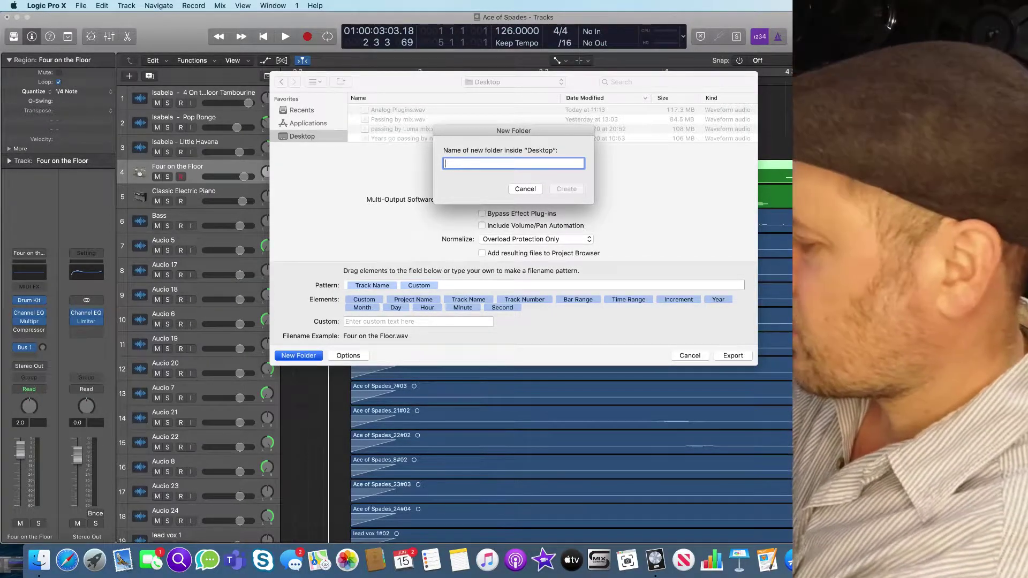
{"action": "type", "text": "Tracks "}
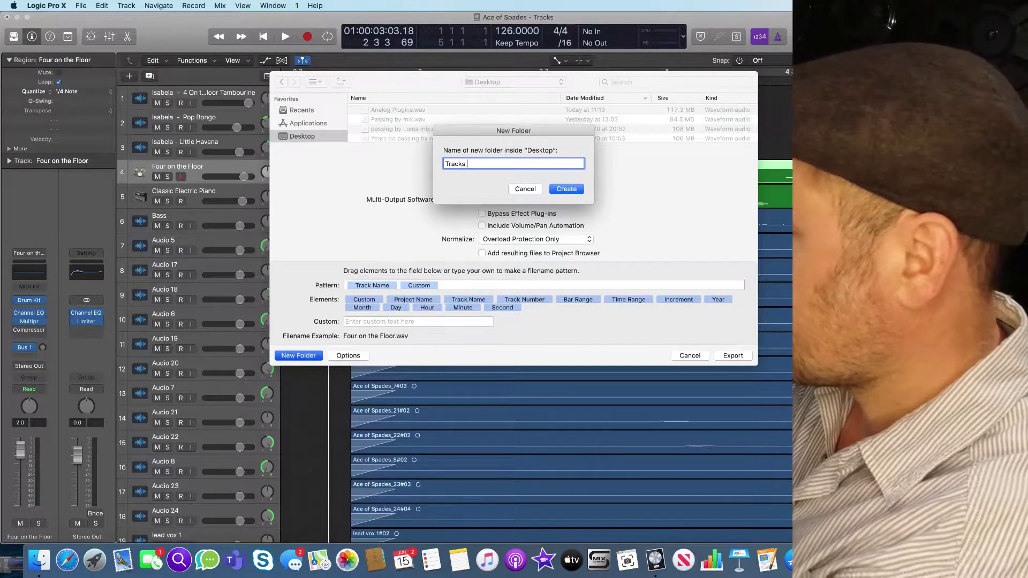
{"action": "type", "text": "for Bob"}
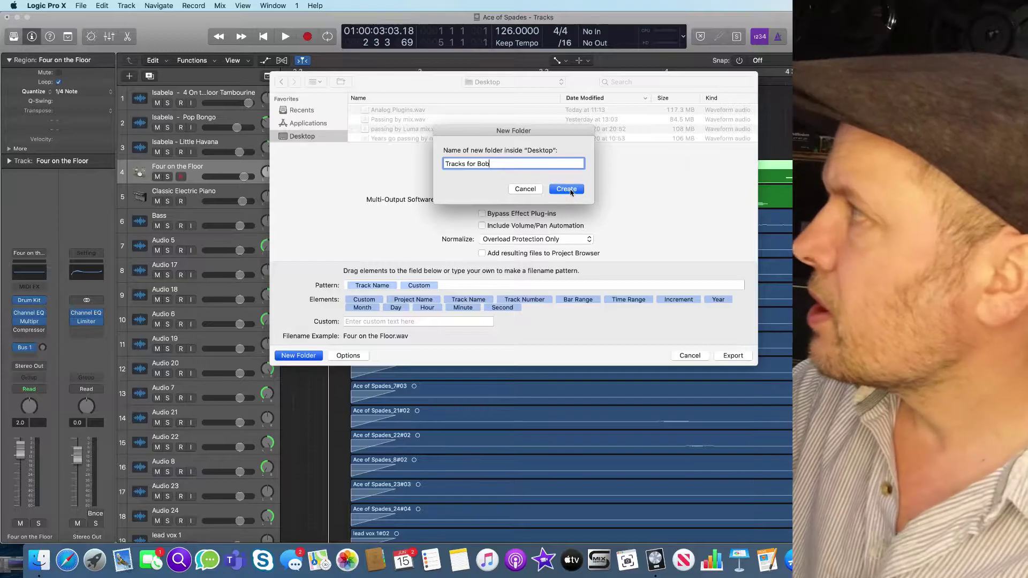
{"action": "left_click", "coordinate": [567, 189]}
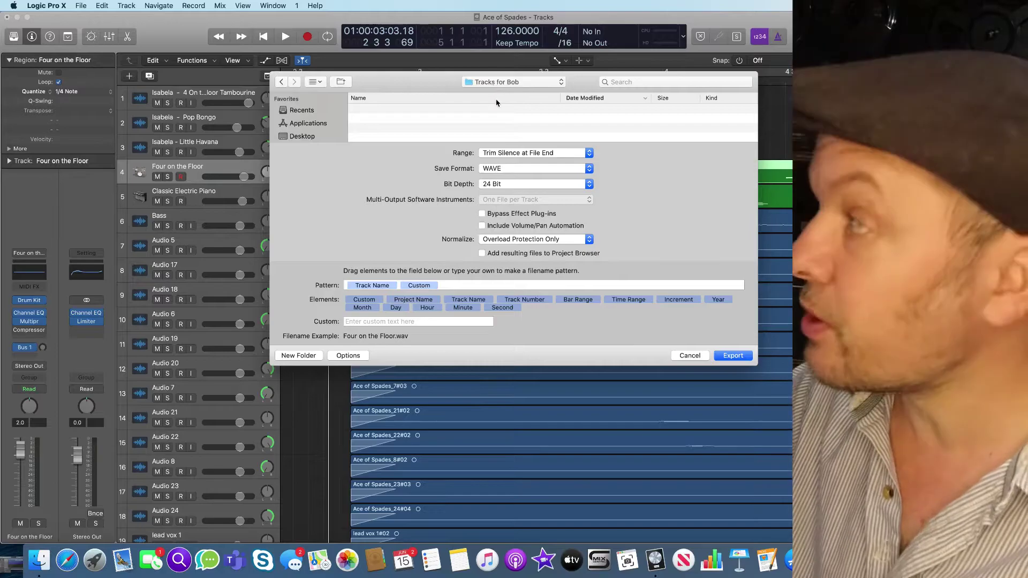
Step: Export Four on the Floor as a WAV into Tracks for Bob, then hide Logic Pro X
{"action": "left_click", "coordinate": [733, 356]}
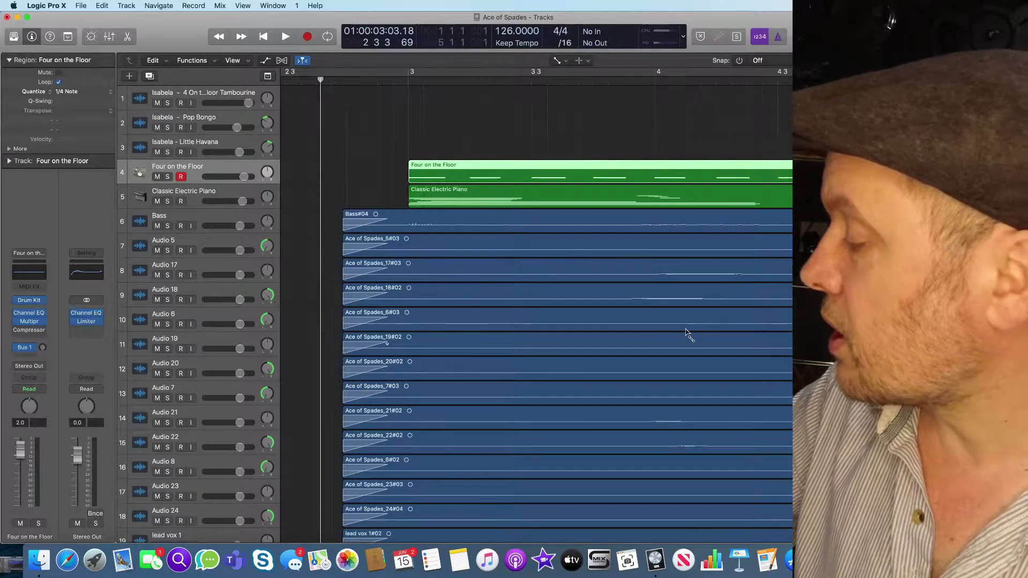
{"action": "key", "text": "super+h"}
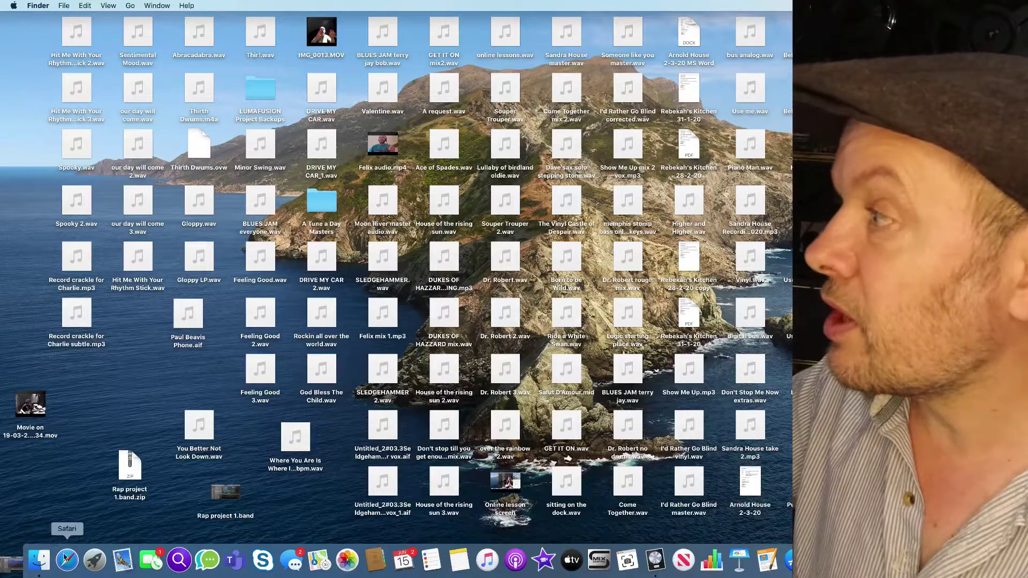
Step: Open a Finder window showing the Desktop's files
{"action": "left_click", "coordinate": [39, 560]}
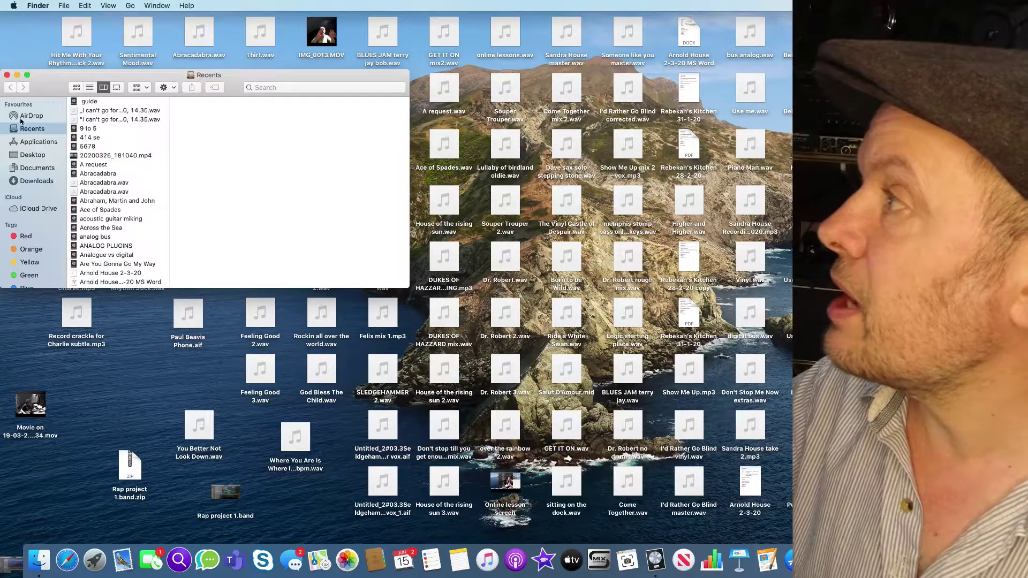
{"action": "left_click", "coordinate": [28, 157]}
{"action": "scroll", "coordinate": [120, 126], "scroll_direction": "down", "scroll_amount": 10}
{"action": "scroll", "coordinate": [123, 126], "scroll_direction": "up", "scroll_amount": 10}
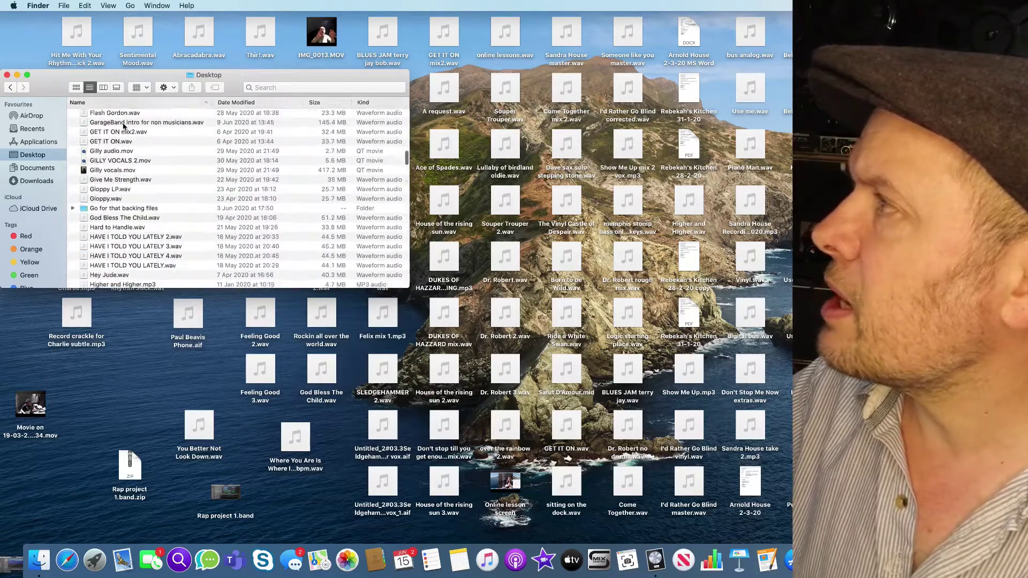
{"action": "scroll", "coordinate": [123, 126], "scroll_direction": "up", "scroll_amount": 4}
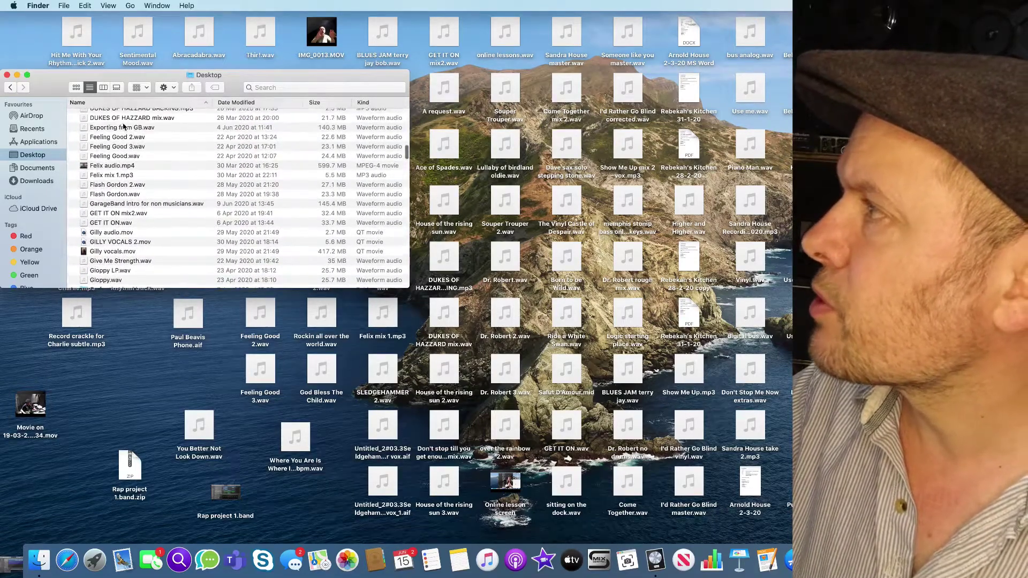
{"action": "scroll", "coordinate": [123, 127], "scroll_direction": "up", "scroll_amount": 15}
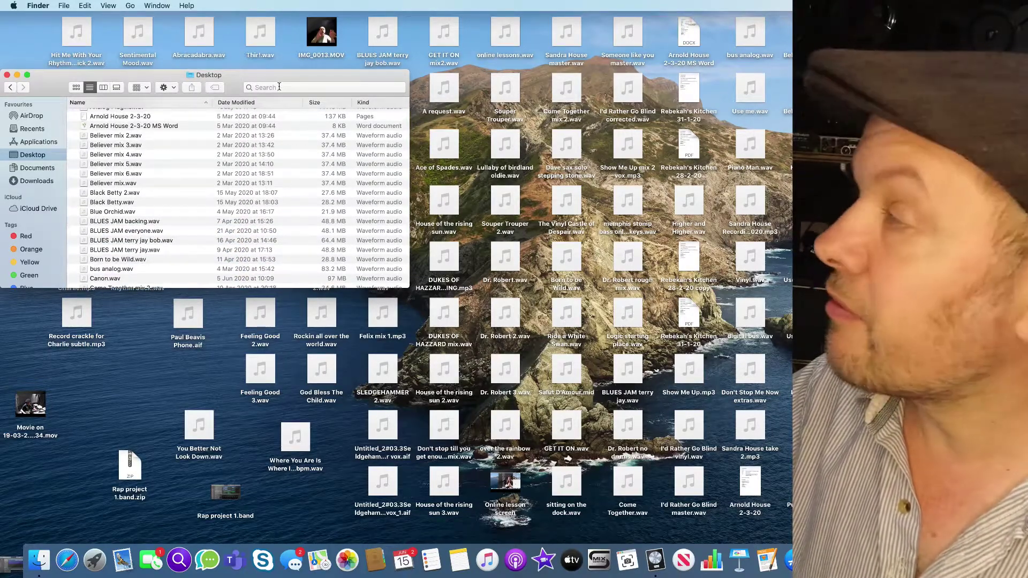
Step: Search This Mac for 'bob' and scroll to the Tracks for Bob folder
{"action": "left_click", "coordinate": [287, 88]}
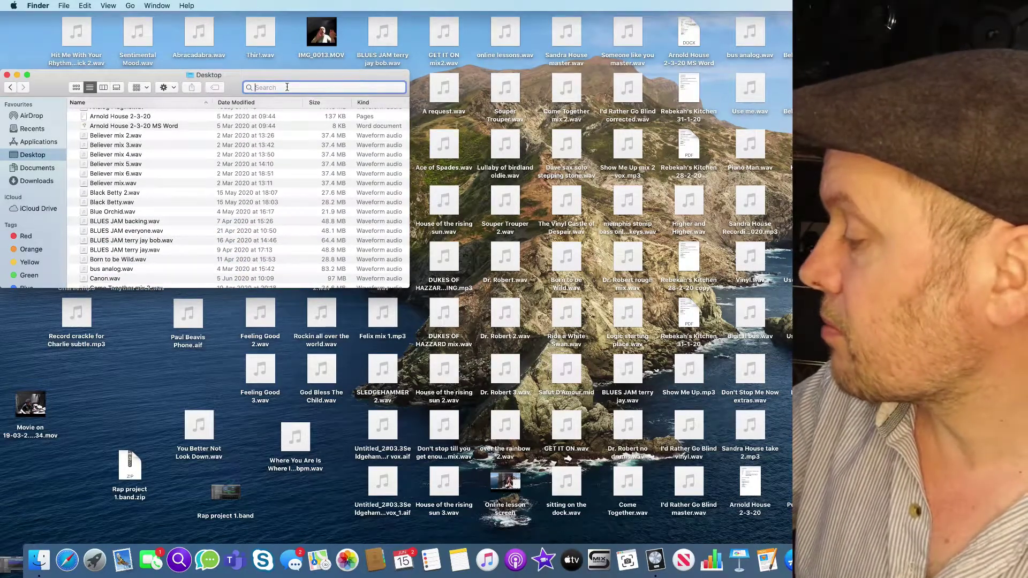
{"action": "type", "text": "bob"}
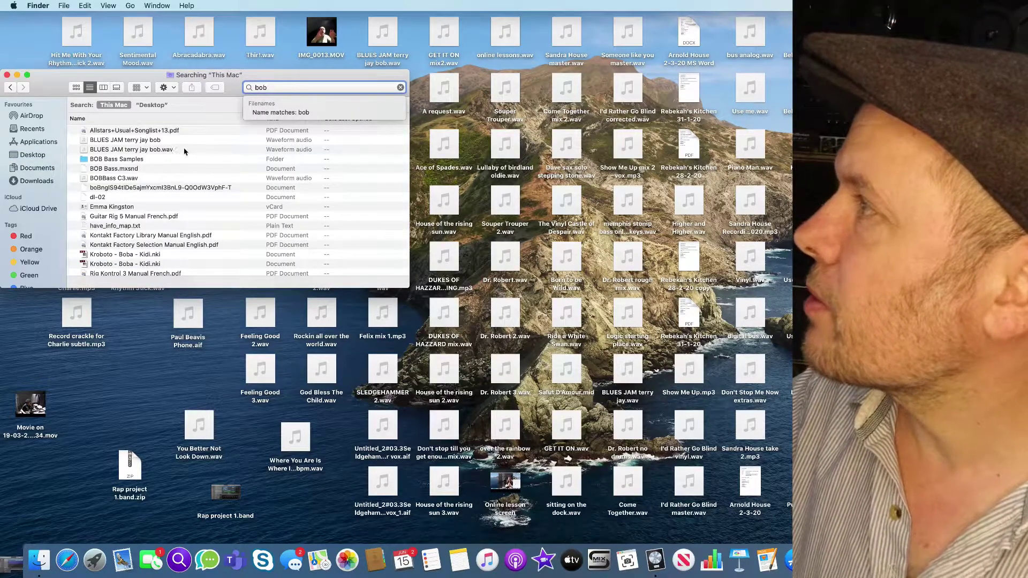
{"action": "scroll", "coordinate": [135, 159], "scroll_direction": "down", "scroll_amount": 2}
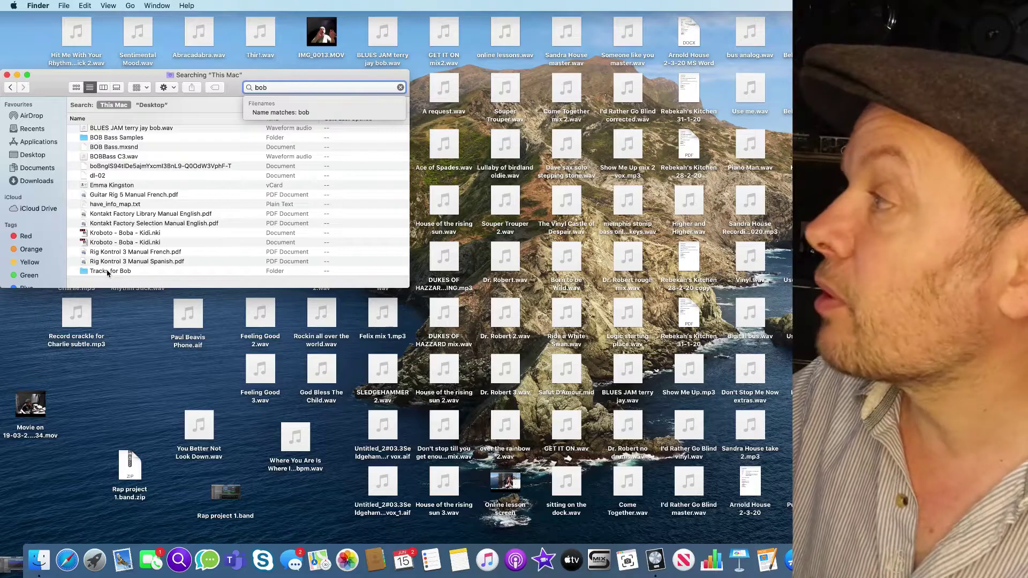
Step: Open Tracks for Bob to see the exported Four on the Floor_1.wav (35.6 MB)
{"action": "double_click", "coordinate": [107, 272]}
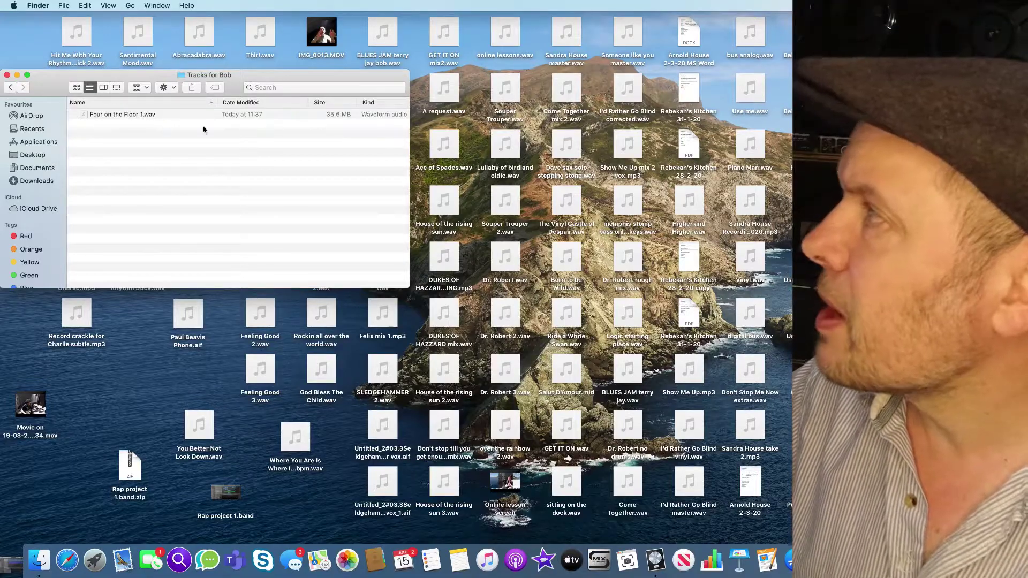
{"action": "scroll", "coordinate": [213, 130], "scroll_direction": "right", "scroll_amount": 1}
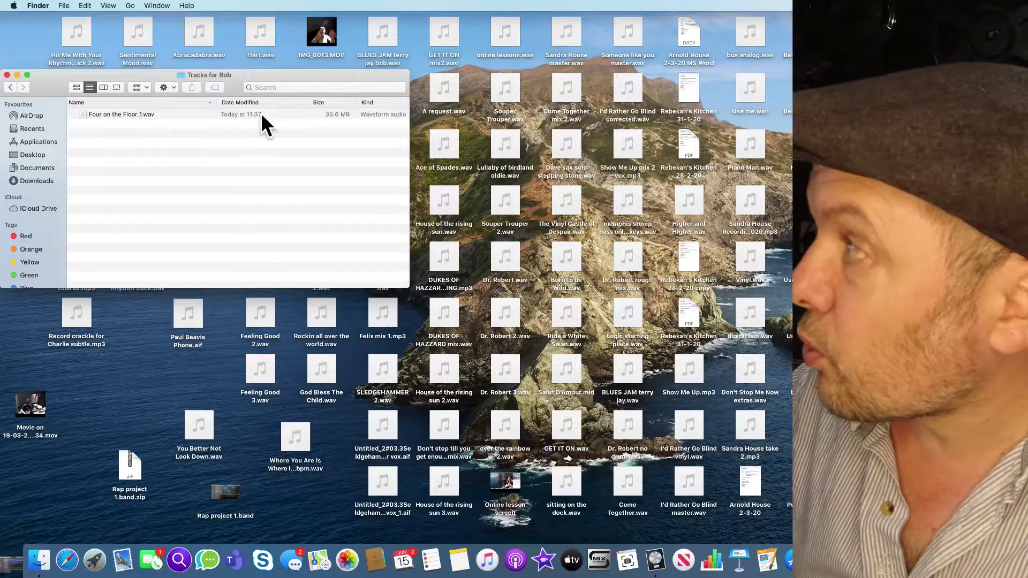
{"action": "scroll", "coordinate": [243, 130], "scroll_direction": "right", "scroll_amount": 1}
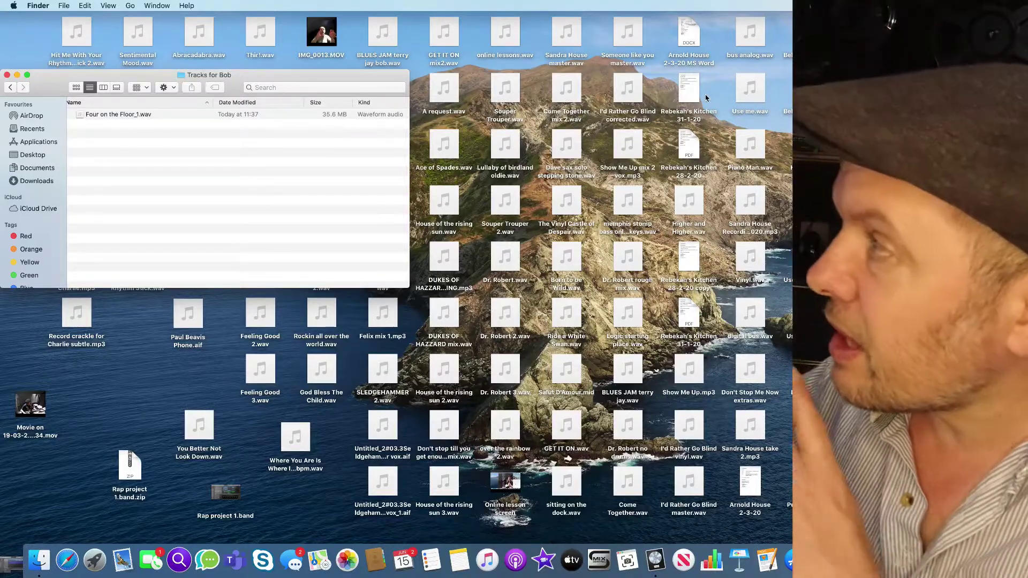
Step: Close the Finder window, load wetransfer.com in Safari and decline the sign-up offer
{"action": "left_click", "coordinate": [7, 75]}
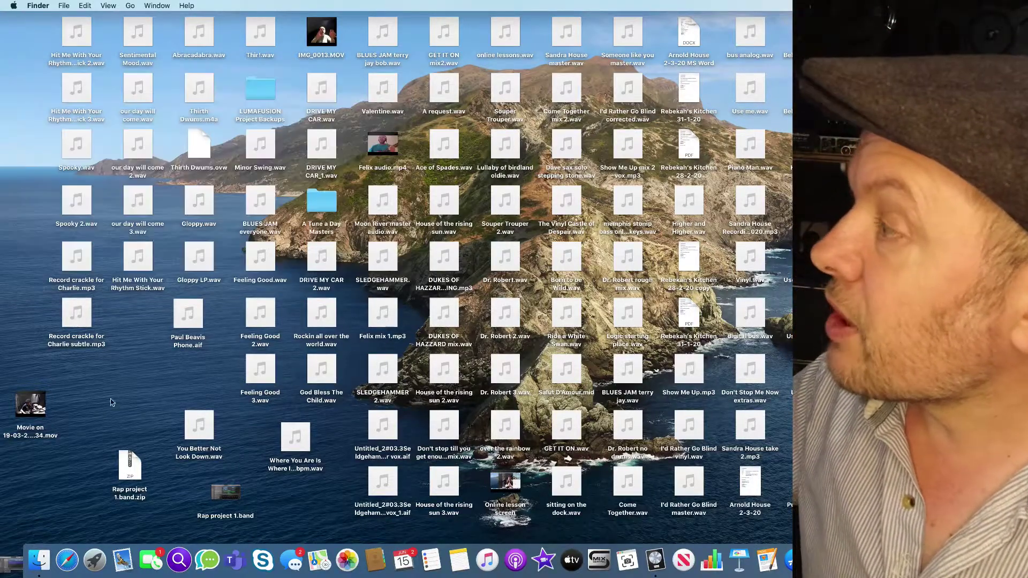
{"action": "left_click", "coordinate": [67, 561]}
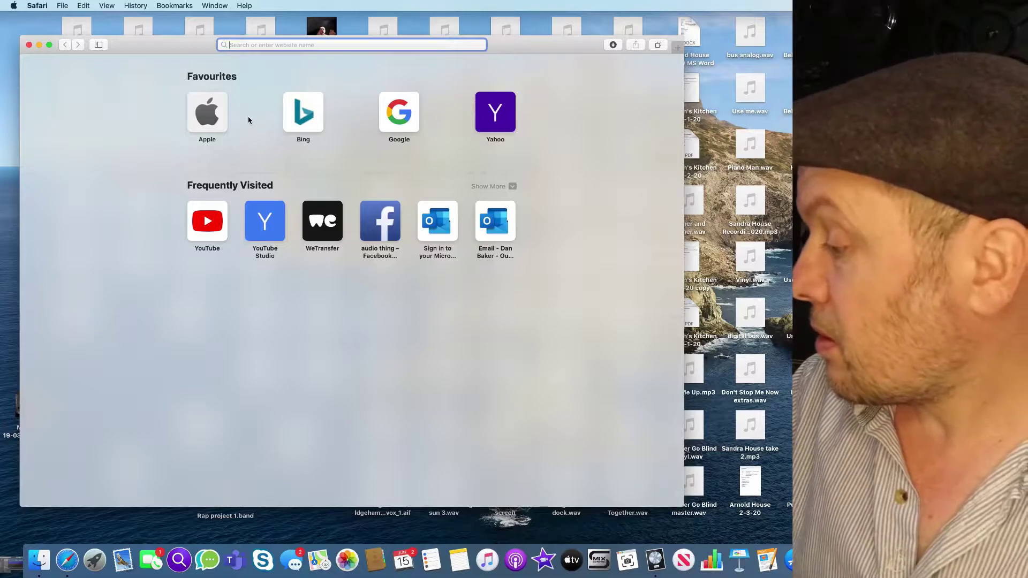
{"action": "type", "text": "www.we"}
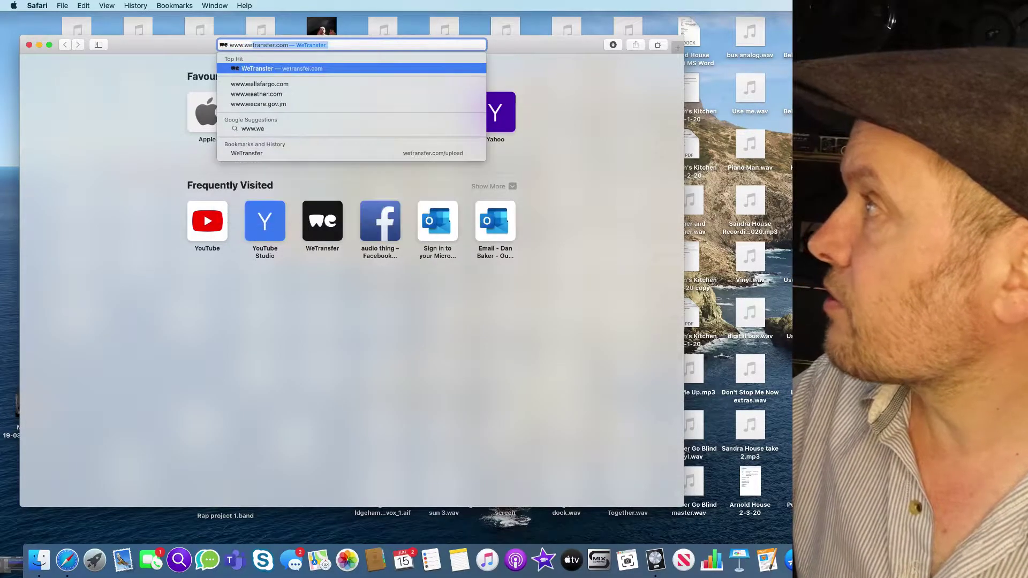
{"action": "key", "text": "Return"}
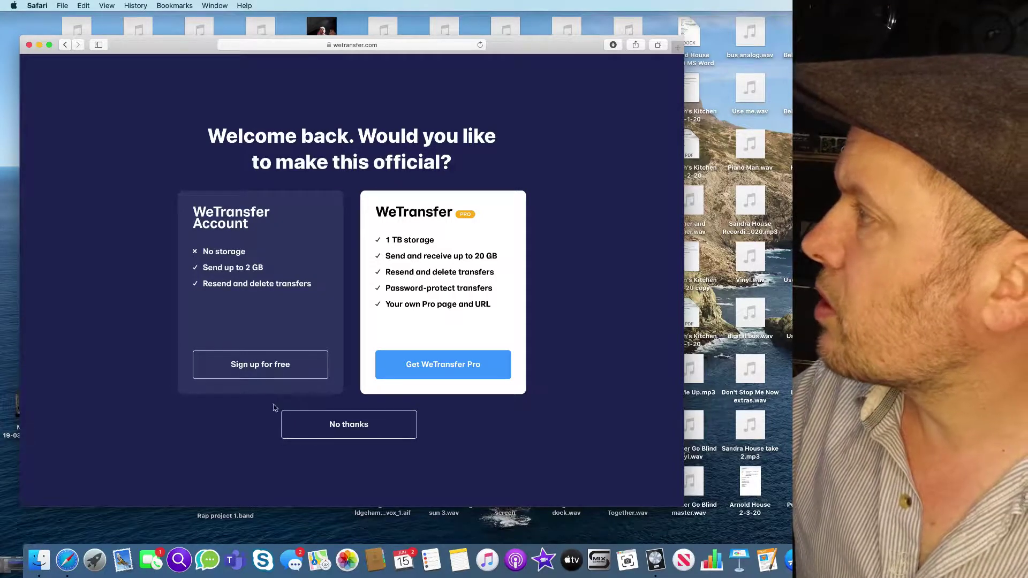
{"action": "left_click", "coordinate": [338, 426]}
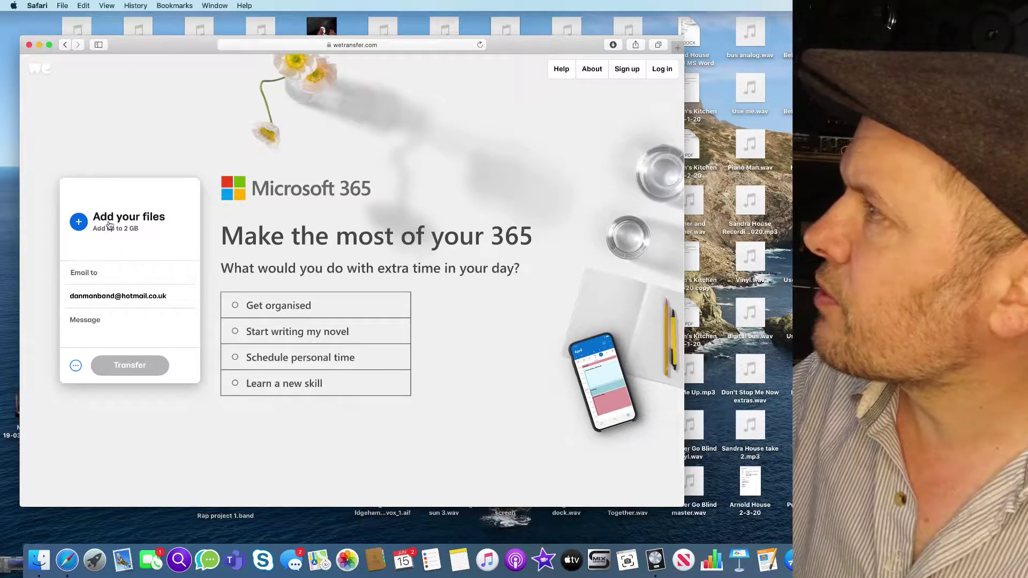
Step: Attach Four on the Floor_1.wav from the Tracks for Bob folder to the transfer
{"action": "left_click", "coordinate": [109, 225]}
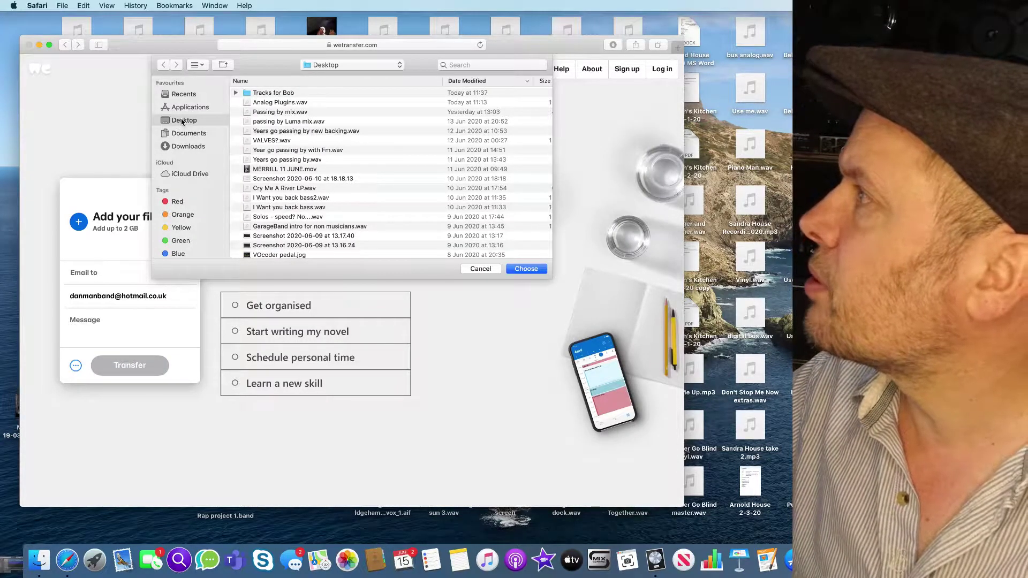
{"action": "double_click", "coordinate": [272, 94]}
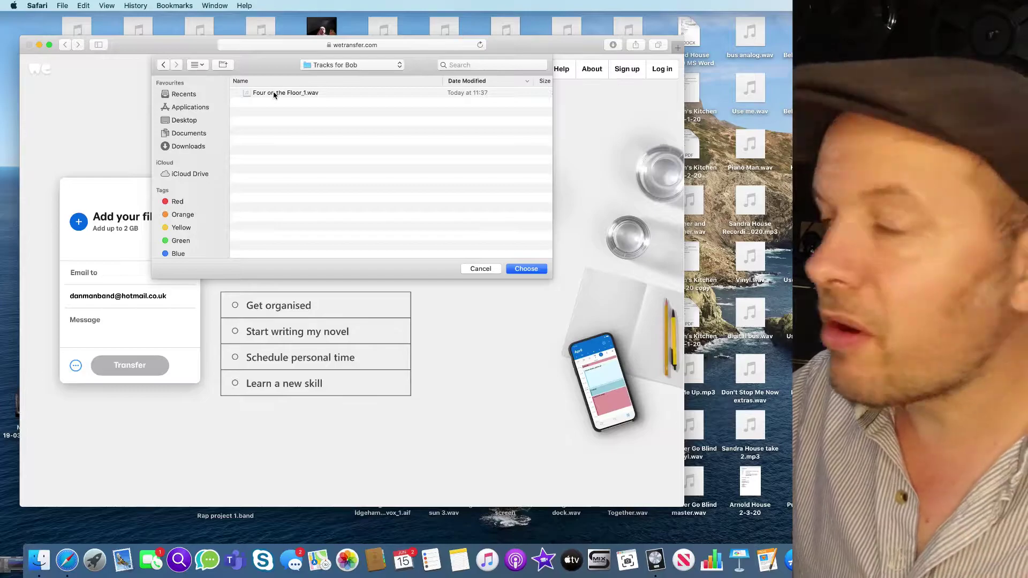
{"action": "double_click", "coordinate": [273, 94]}
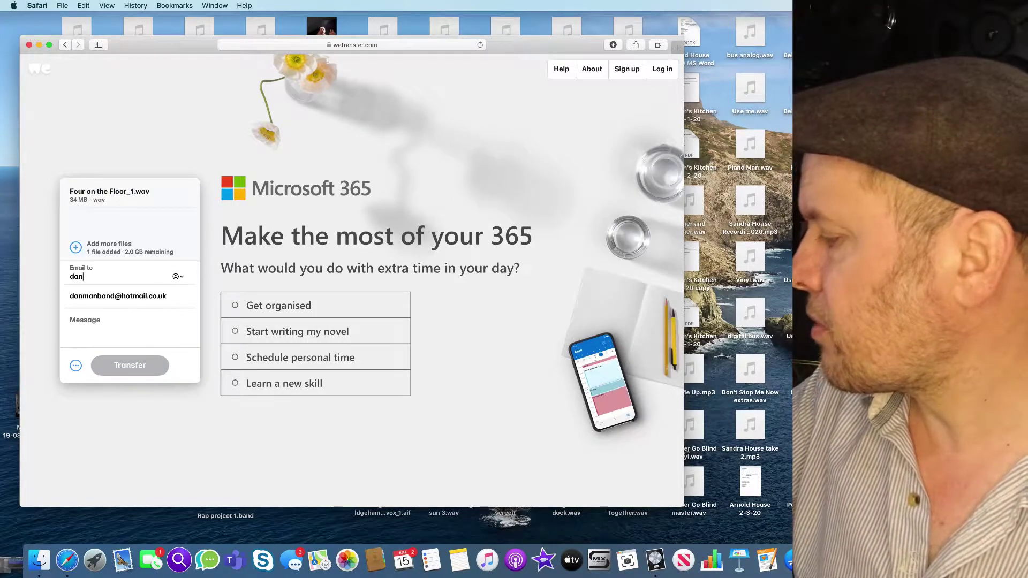
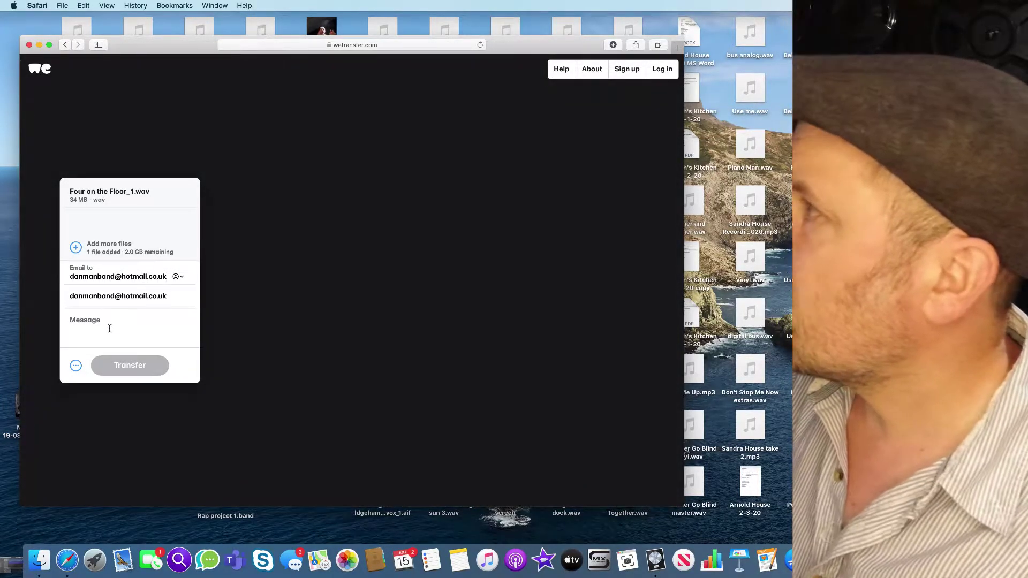
Step: Fill in the recipient's e-mail address, add the message 'Here's your file' and send the transfer
{"action": "left_click", "coordinate": [109, 328]}
{"action": "type", "text": "Hre"}
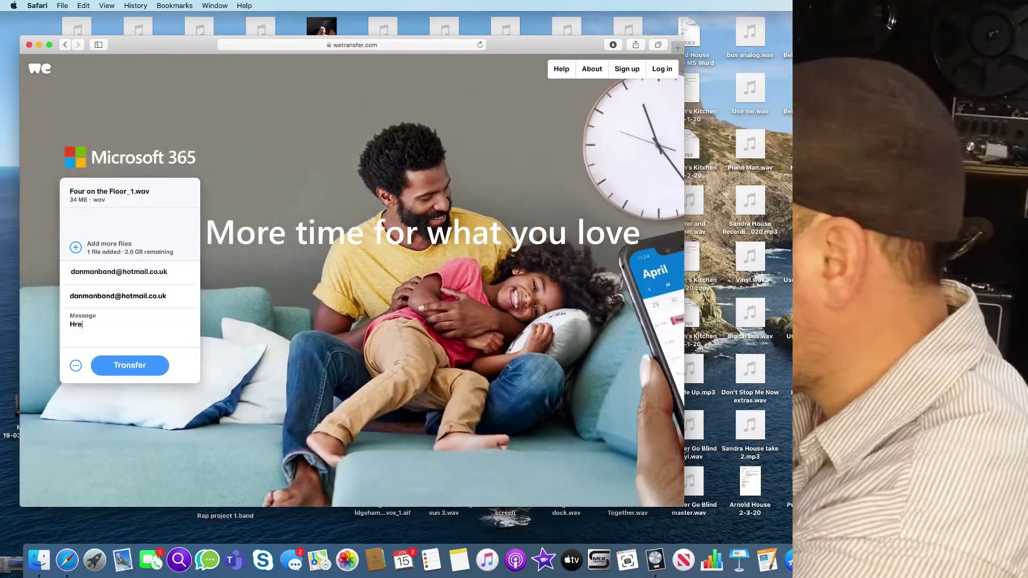
{"action": "key", "text": "BackSpace"}
{"action": "key", "text": "BackSpace"}
{"action": "type", "text": "ere's"}
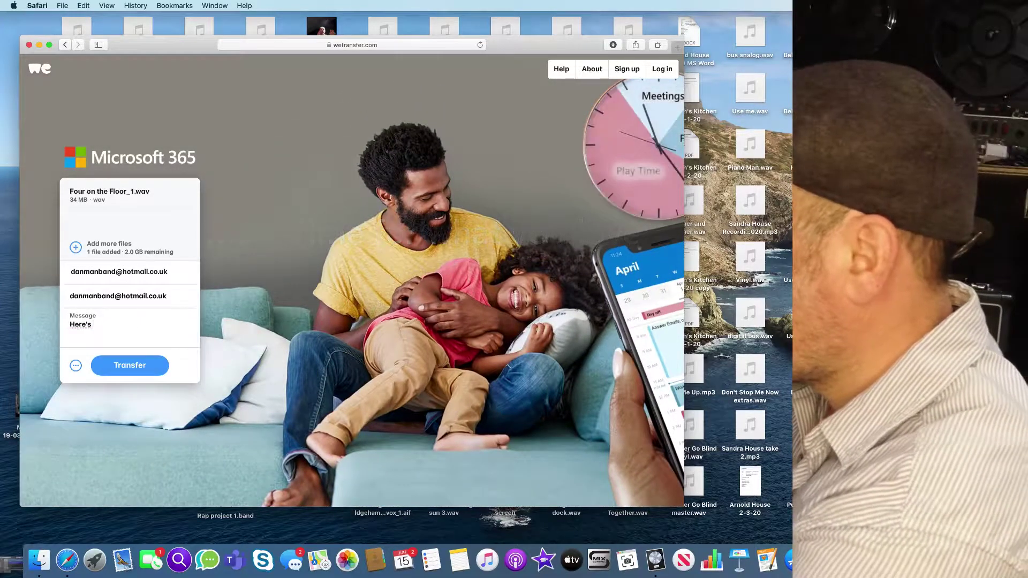
{"action": "type", "text": " your file"}
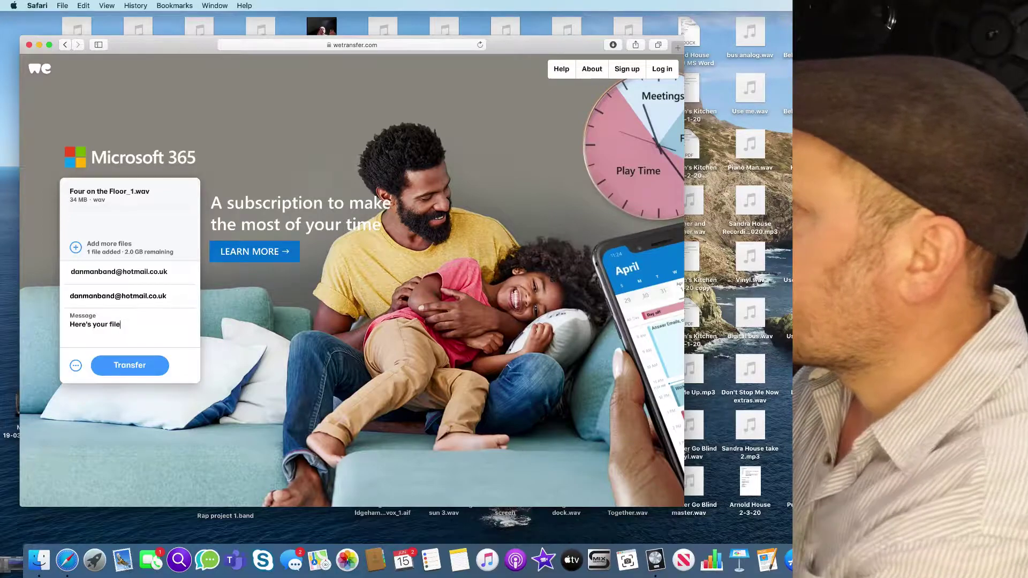
{"action": "left_click", "coordinate": [124, 370]}
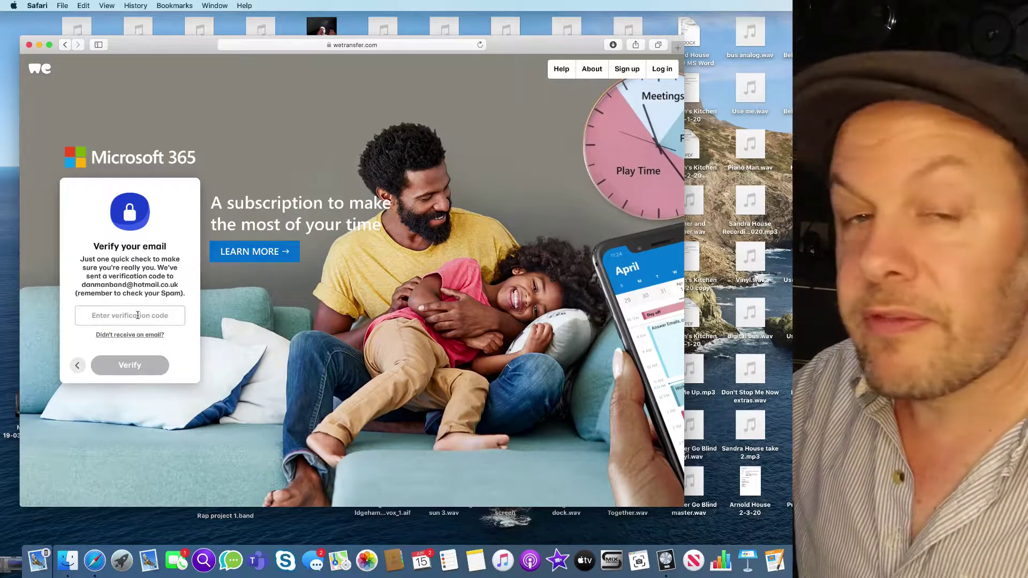
Step: Enter the emailed verification code to confirm the sender's address
{"action": "left_click", "coordinate": [138, 315]}
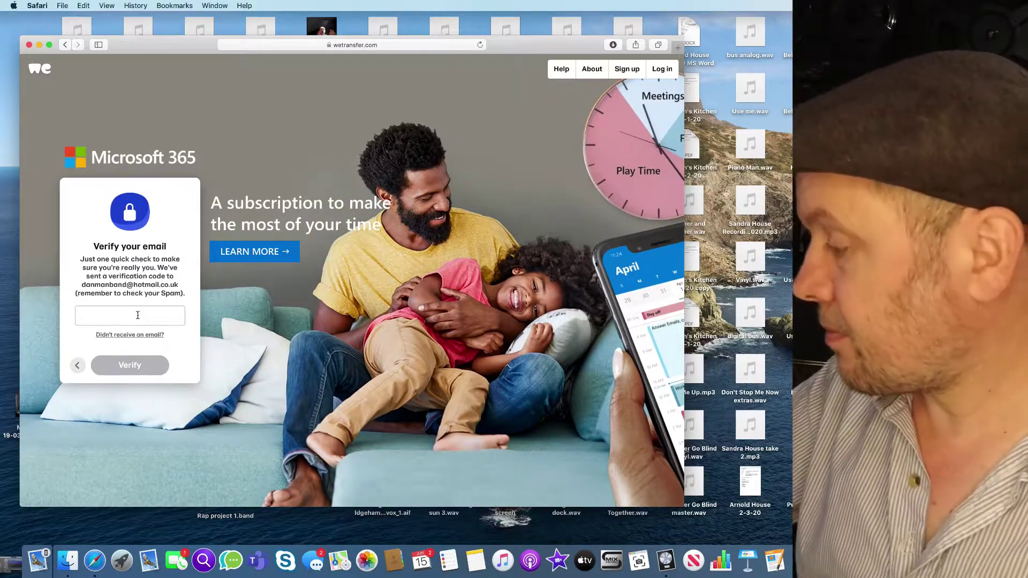
{"action": "key", "text": "Return"}
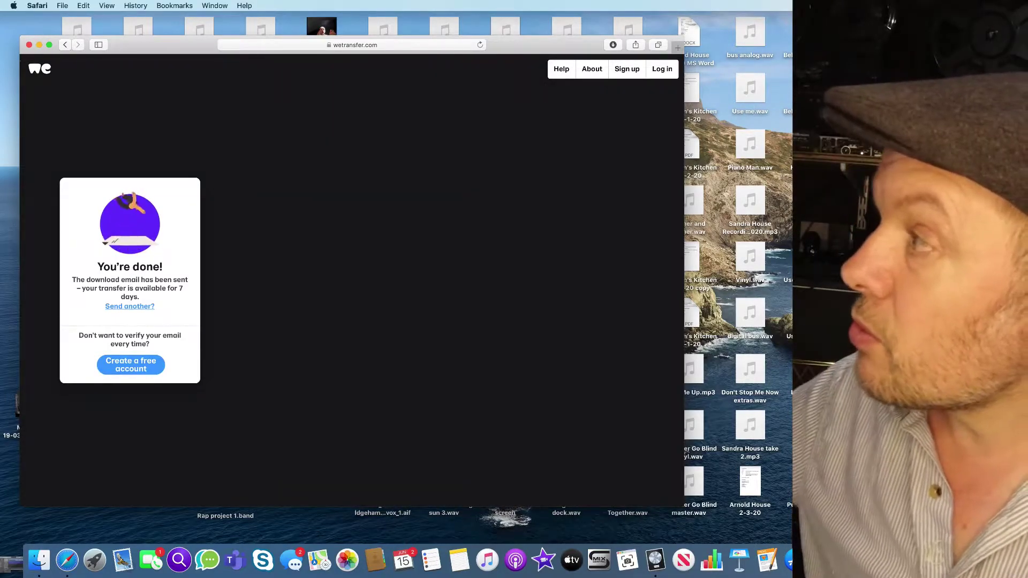
Step: Close the WeTransfer browser window and open the latest WeTransfer e-mail in Mail
{"action": "left_click", "coordinate": [30, 45]}
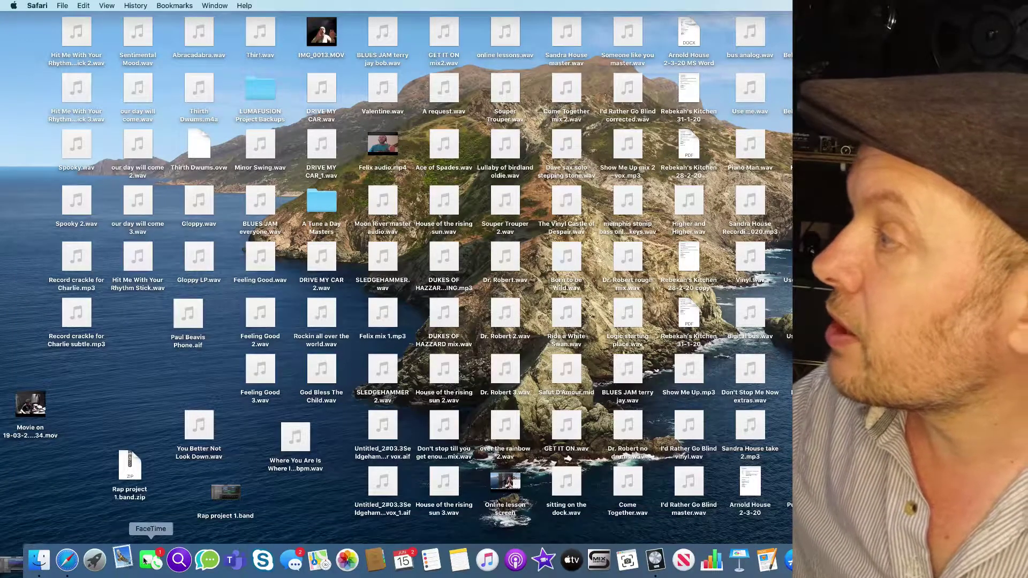
{"action": "left_click", "coordinate": [123, 562]}
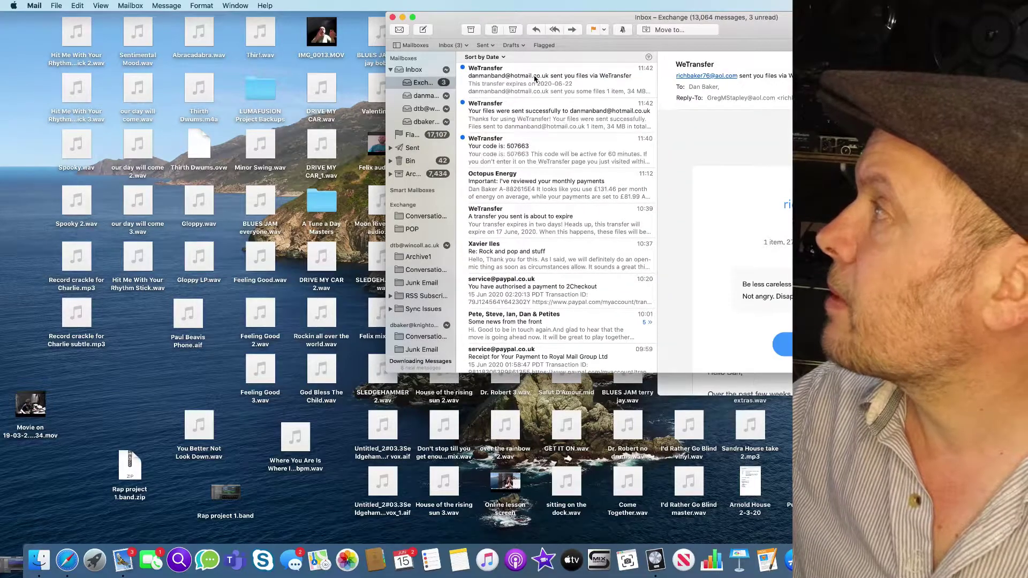
{"action": "left_click", "coordinate": [536, 80]}
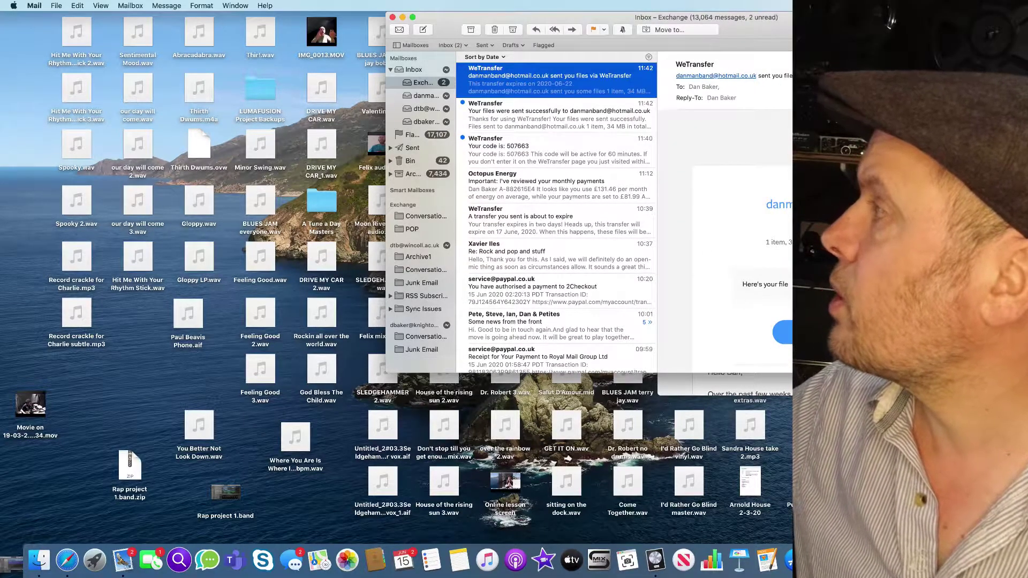
{"action": "scroll", "coordinate": [695, 225], "scroll_direction": "down", "scroll_amount": 2}
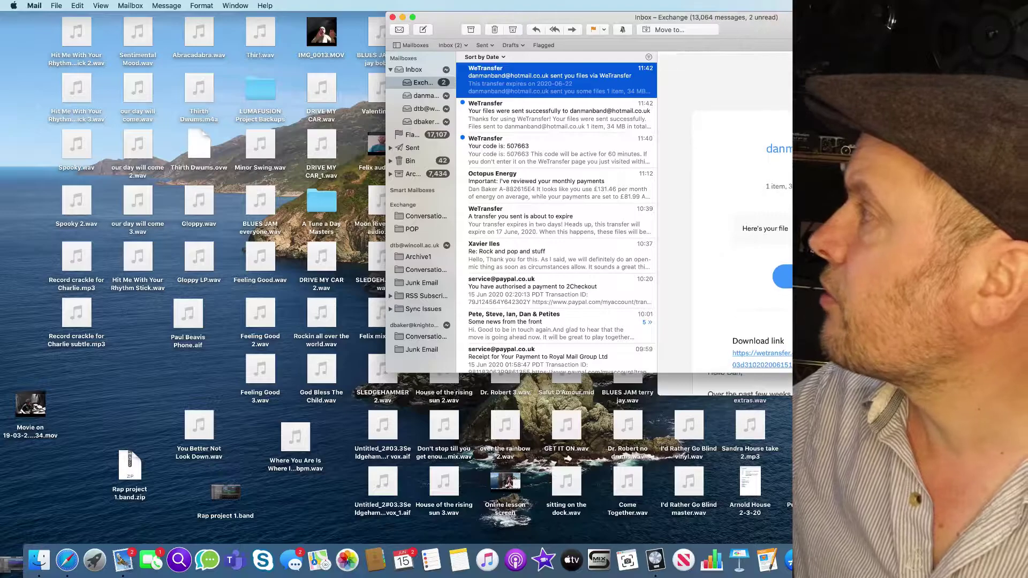
Step: Follow the e-mail's download link and download Four on the Floor_1.wav
{"action": "left_click", "coordinate": [760, 354]}
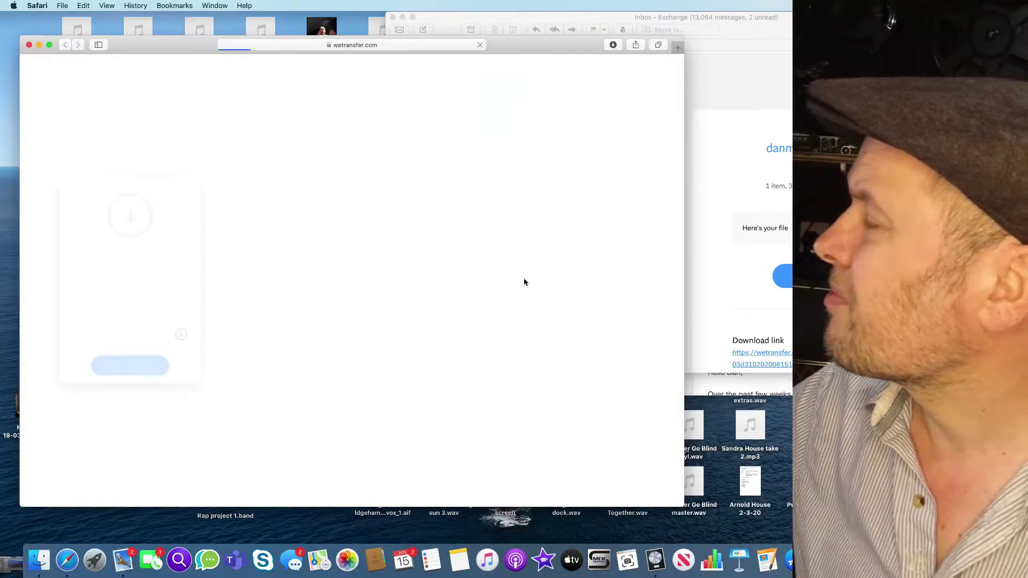
{"action": "scroll", "coordinate": [320, 299], "scroll_direction": "down", "scroll_amount": 5}
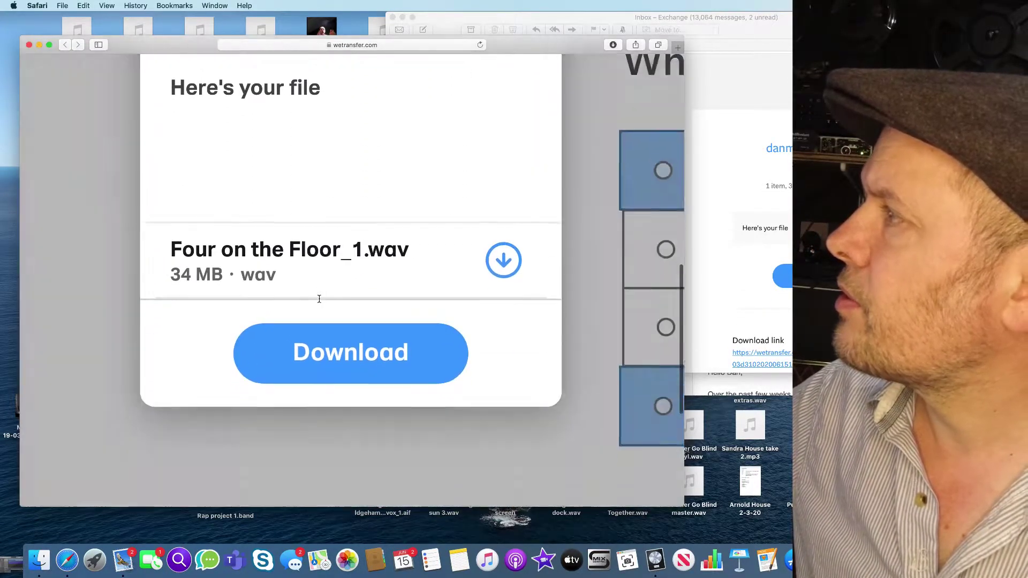
{"action": "left_click", "coordinate": [348, 354]}
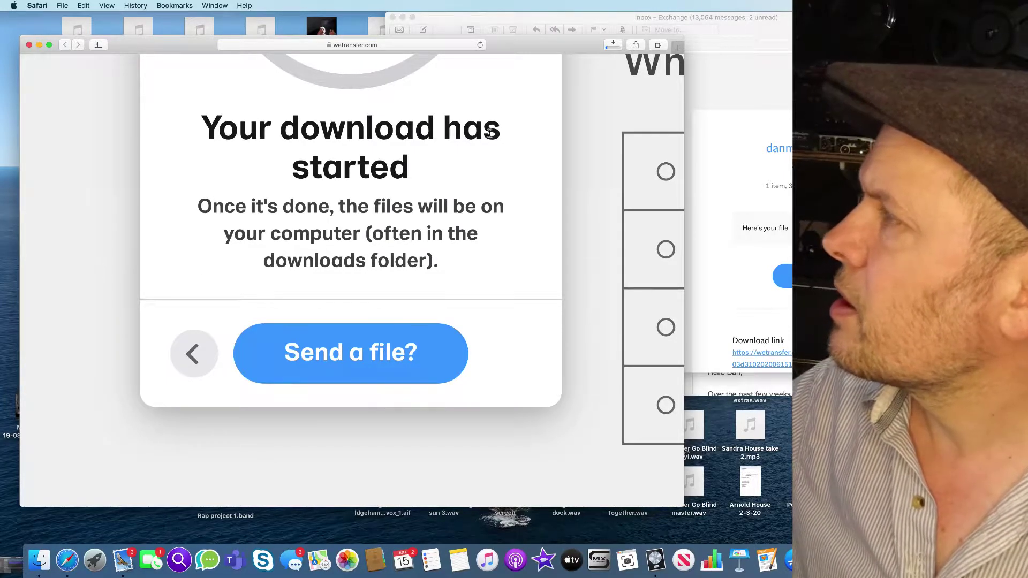
Step: Check the download's progress, then close the Mail inbox and message windows
{"action": "left_click", "coordinate": [613, 46]}
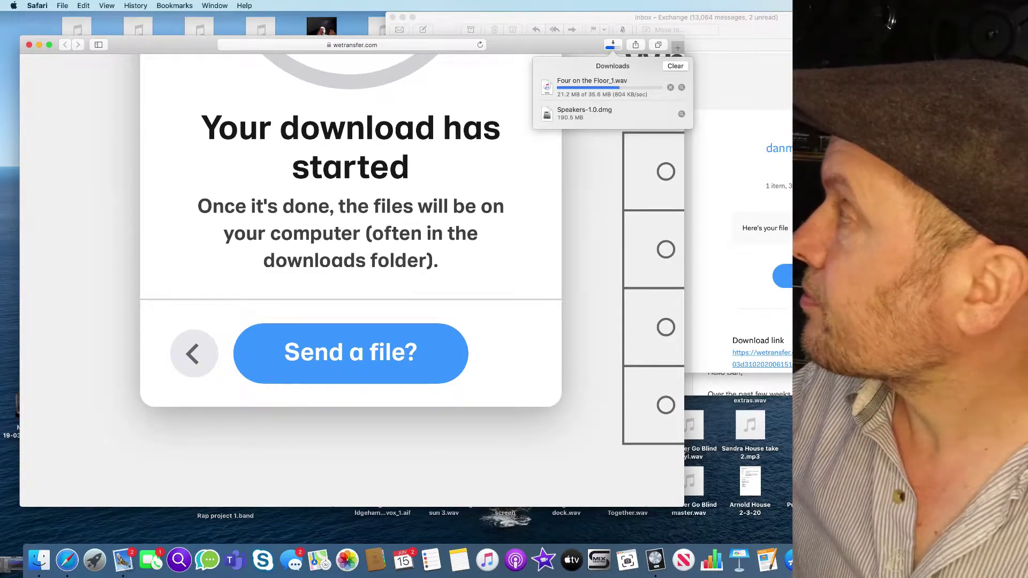
{"action": "left_click", "coordinate": [547, 22]}
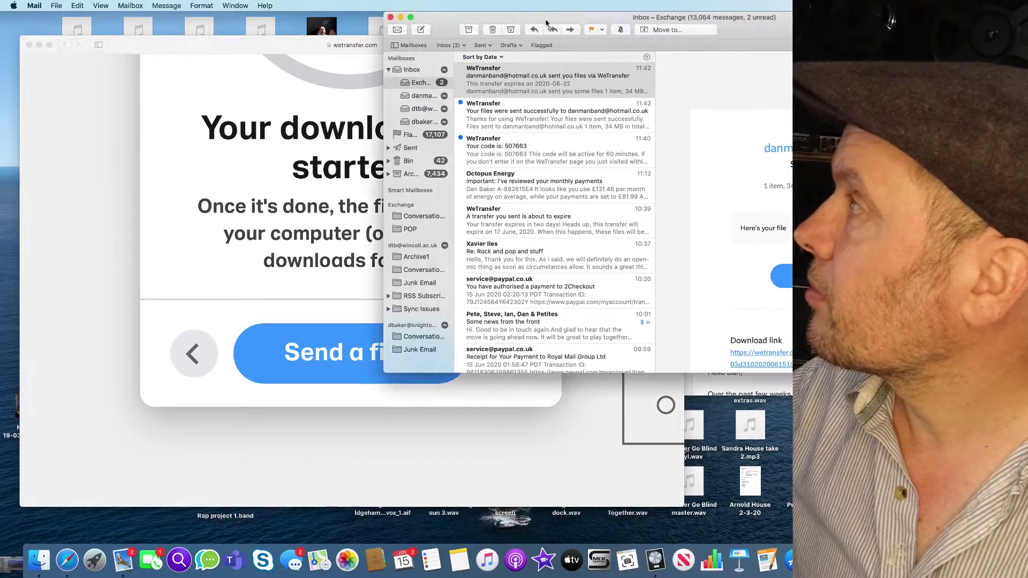
{"action": "left_click", "coordinate": [390, 17]}
{"action": "left_click", "coordinate": [669, 45]}
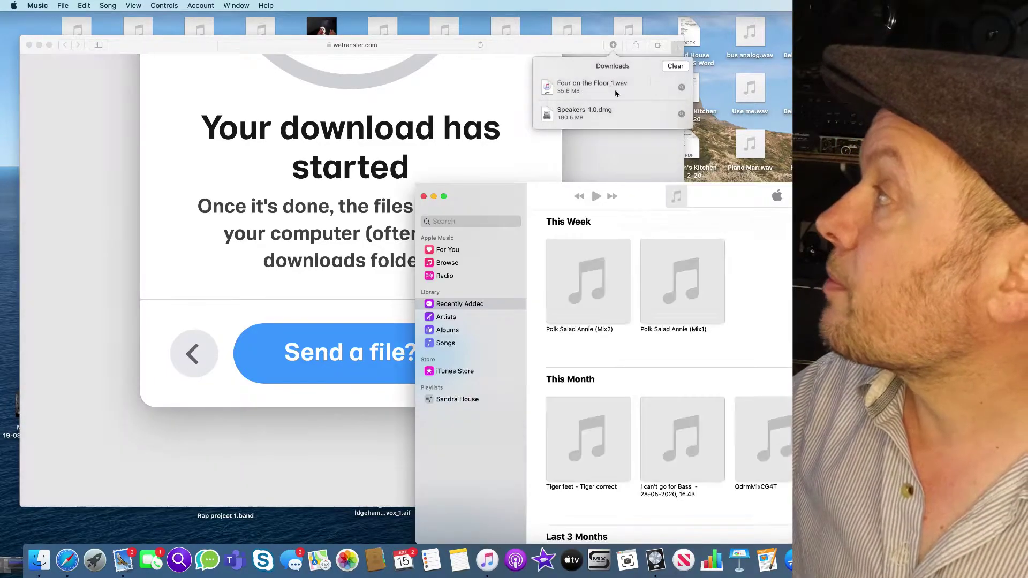
Step: Move Four on the Floor_1.wav from Downloads to the Desktop, then quit Music
{"action": "left_click", "coordinate": [681, 87]}
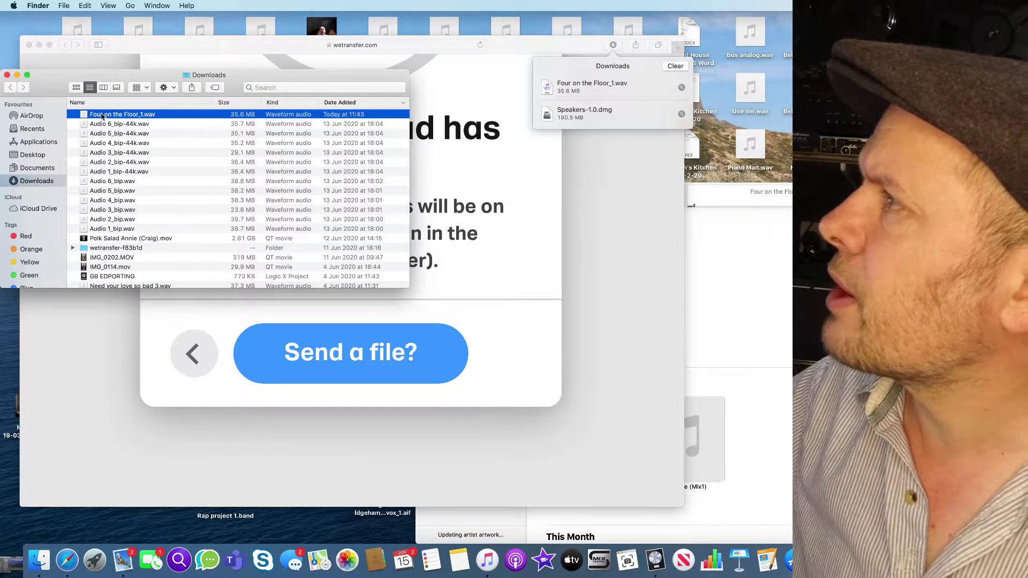
{"action": "left_click_drag", "start_coordinate": [102, 116], "coordinate": [38, 156]}
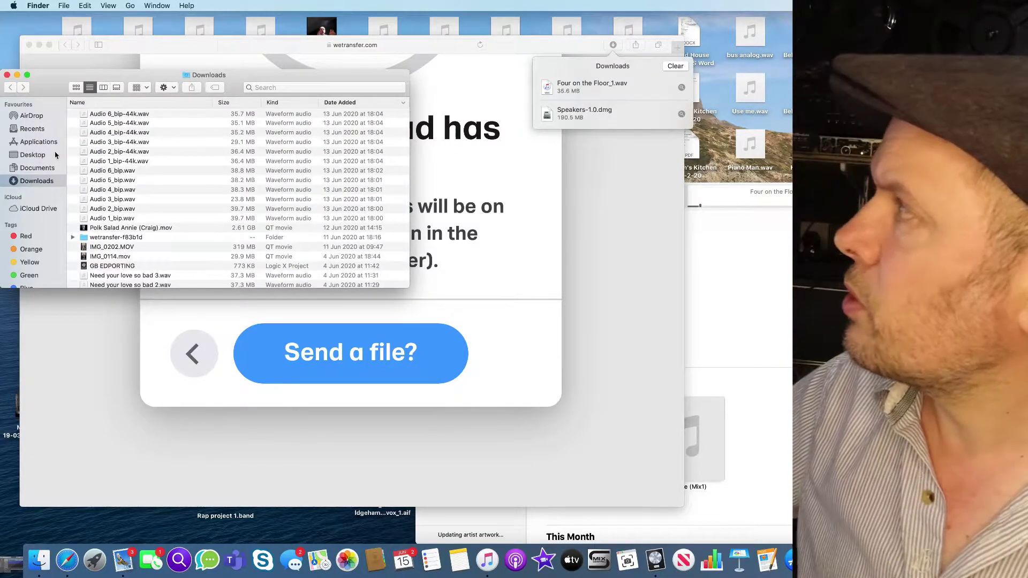
{"action": "left_click", "coordinate": [732, 338]}
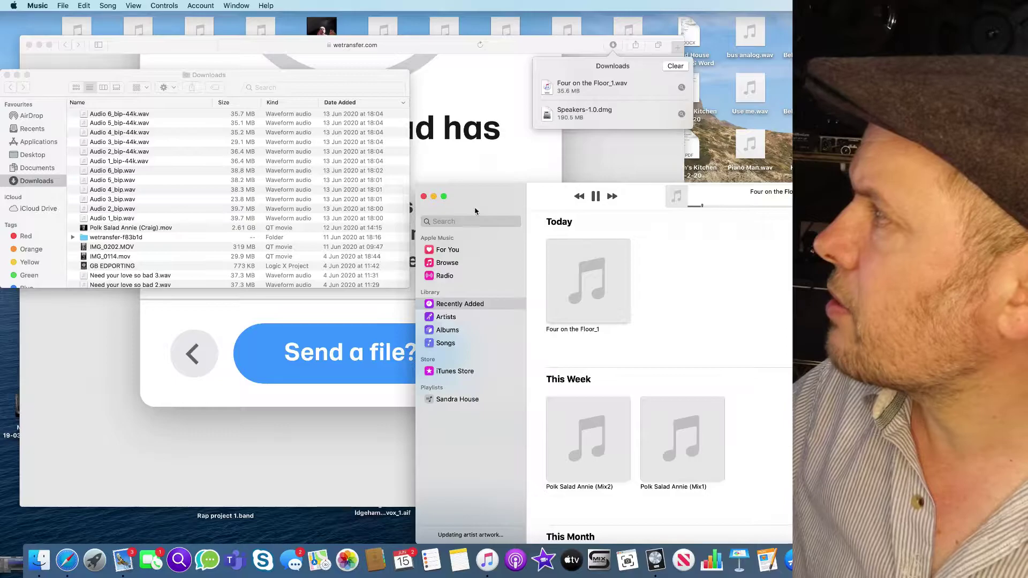
{"action": "left_click", "coordinate": [424, 197]}
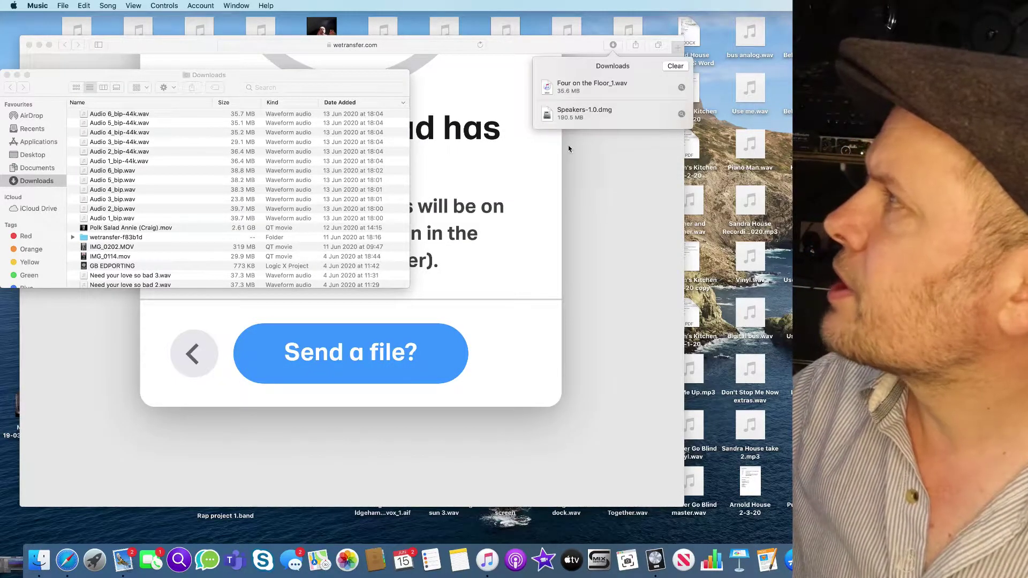
{"action": "left_click", "coordinate": [489, 560]}
{"action": "key", "text": "super+q"}
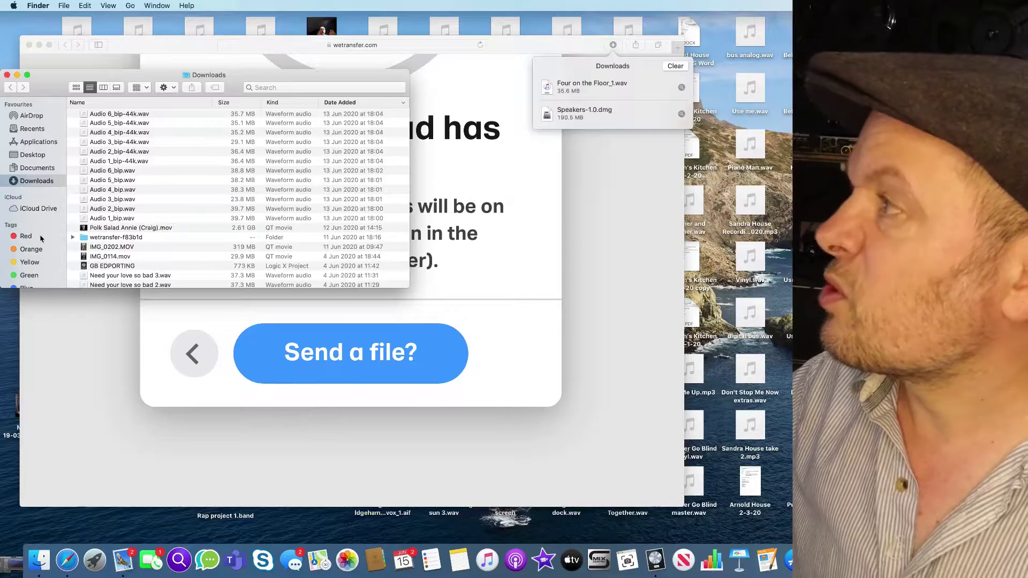
Step: Sort the Desktop by Date Modified, select Four on the Floor_1.wav, and return to Logic
{"action": "left_click", "coordinate": [26, 156]}
{"action": "scroll", "coordinate": [117, 131], "scroll_direction": "up", "scroll_amount": 4}
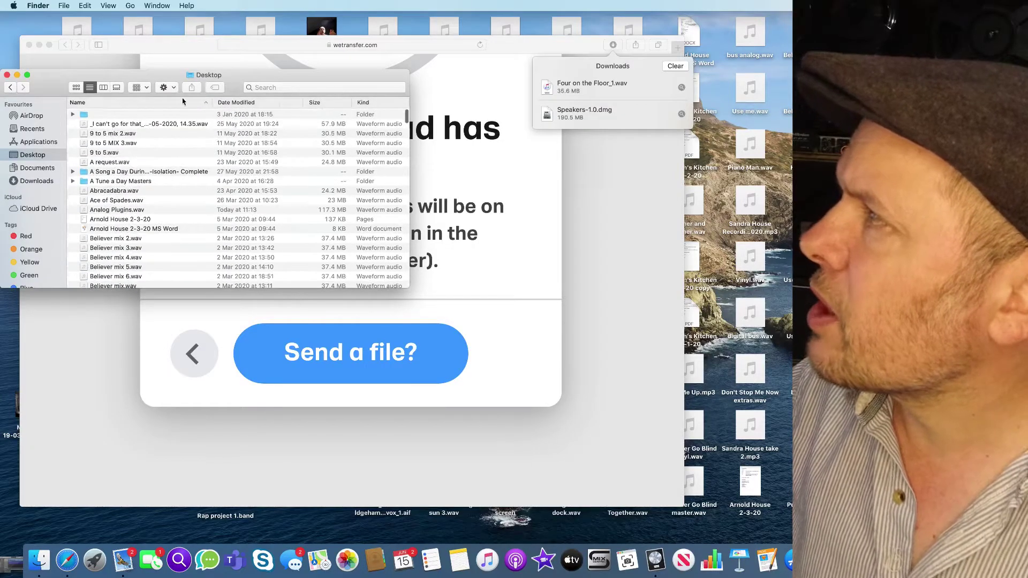
{"action": "left_click", "coordinate": [238, 103]}
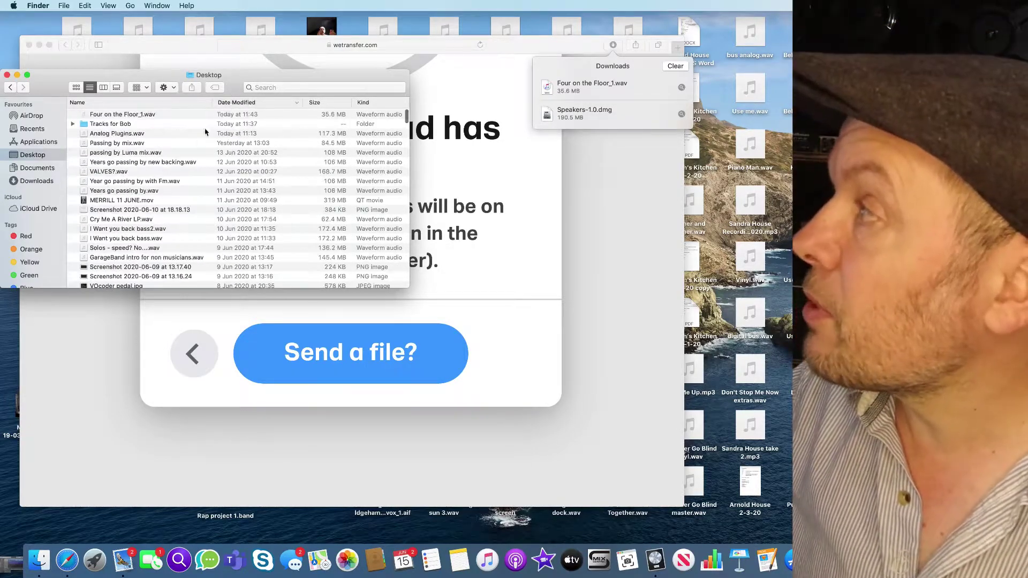
{"action": "left_click", "coordinate": [113, 116]}
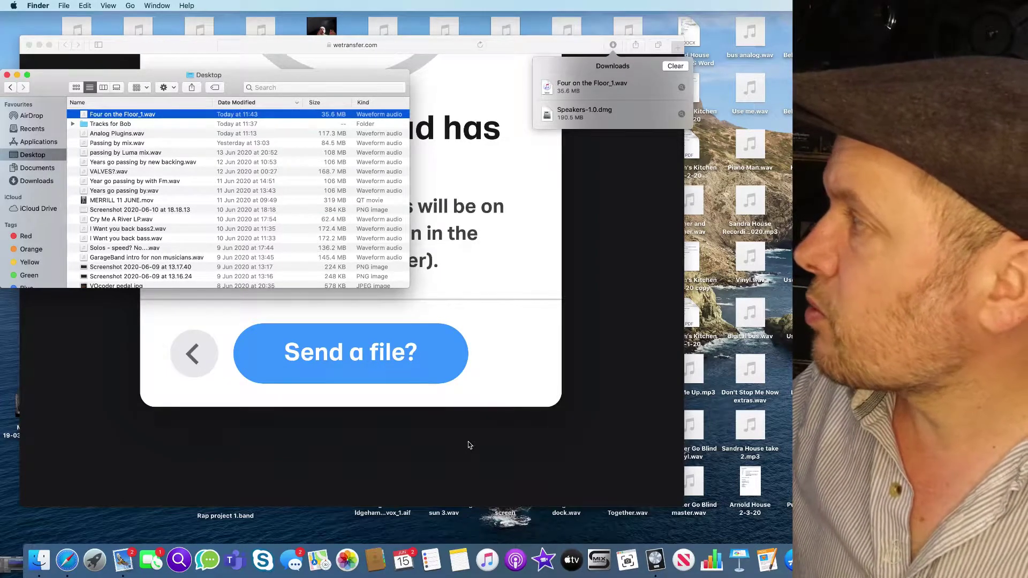
{"action": "left_click", "coordinate": [655, 560]}
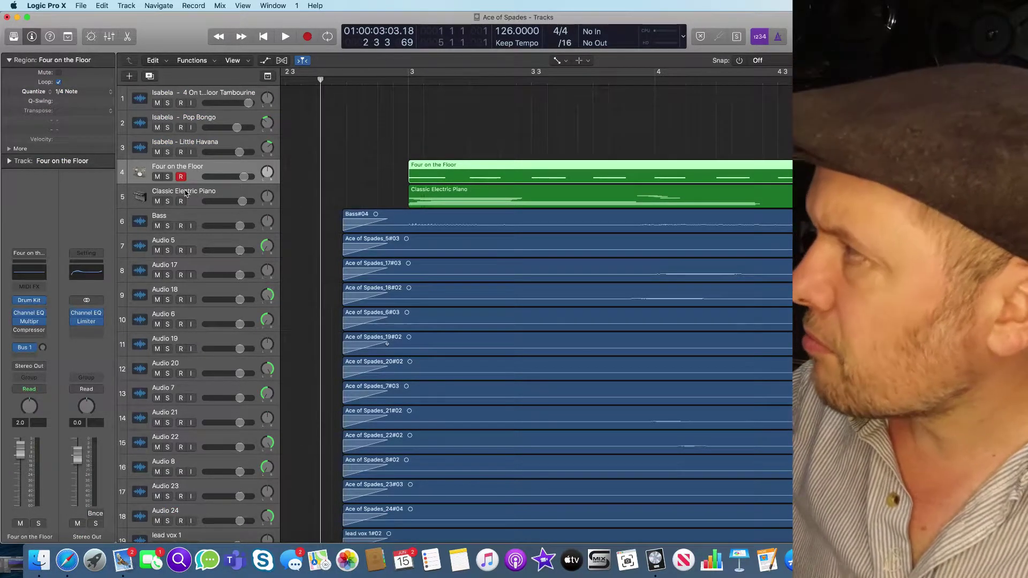
Step: Create one new audio track, Audio 26, and return the playhead to bar 1
{"action": "left_click", "coordinate": [129, 76]}
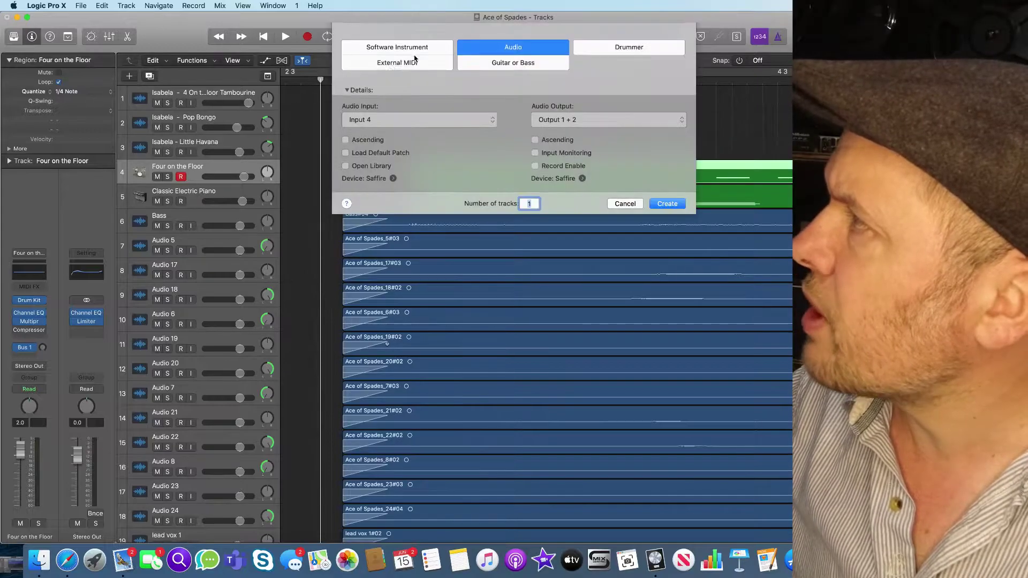
{"action": "left_click", "coordinate": [667, 204]}
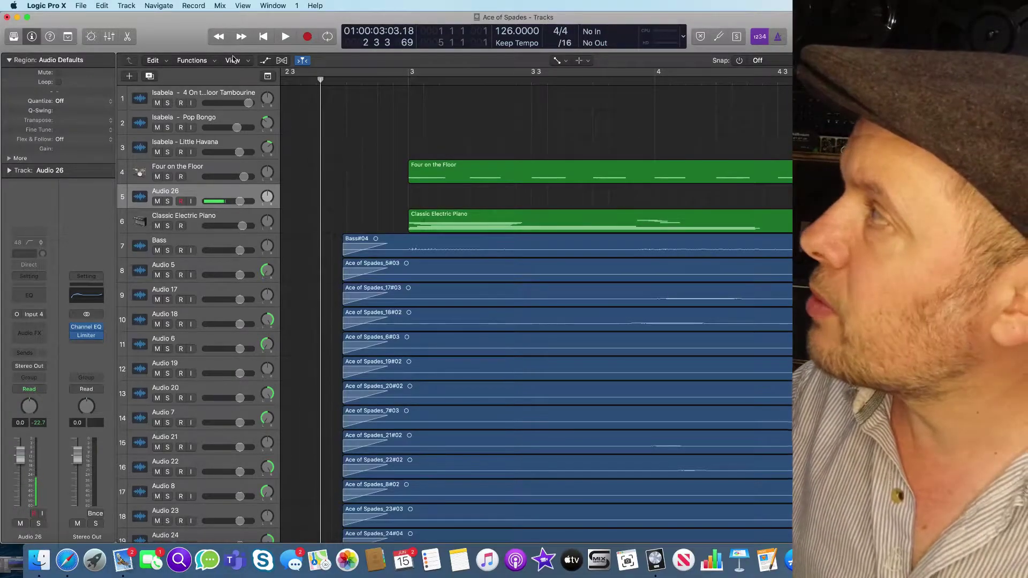
{"action": "left_click", "coordinate": [262, 36]}
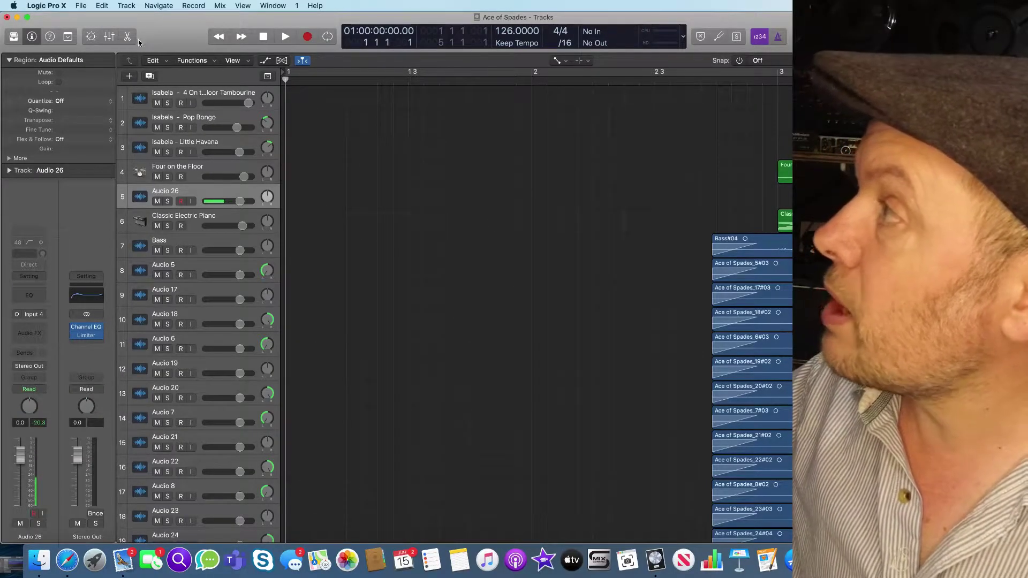
Step: Import Four on the Floor_1.wav from the Desktop onto Audio 26 at bar 1, then deselect it
{"action": "left_click", "coordinate": [86, 8]}
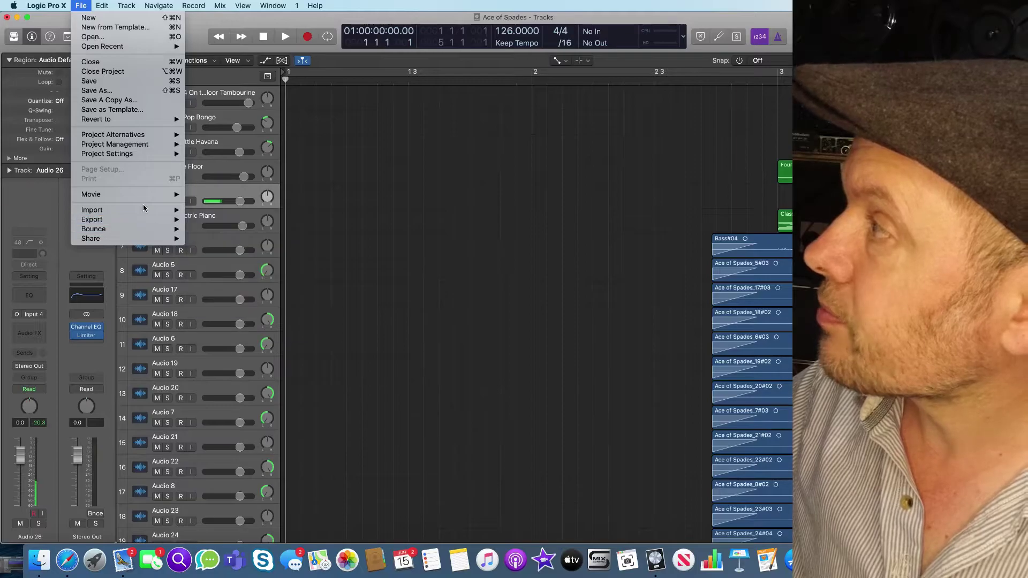
{"action": "mouse_move", "coordinate": [144, 210]}
{"action": "left_click", "coordinate": [230, 222]}
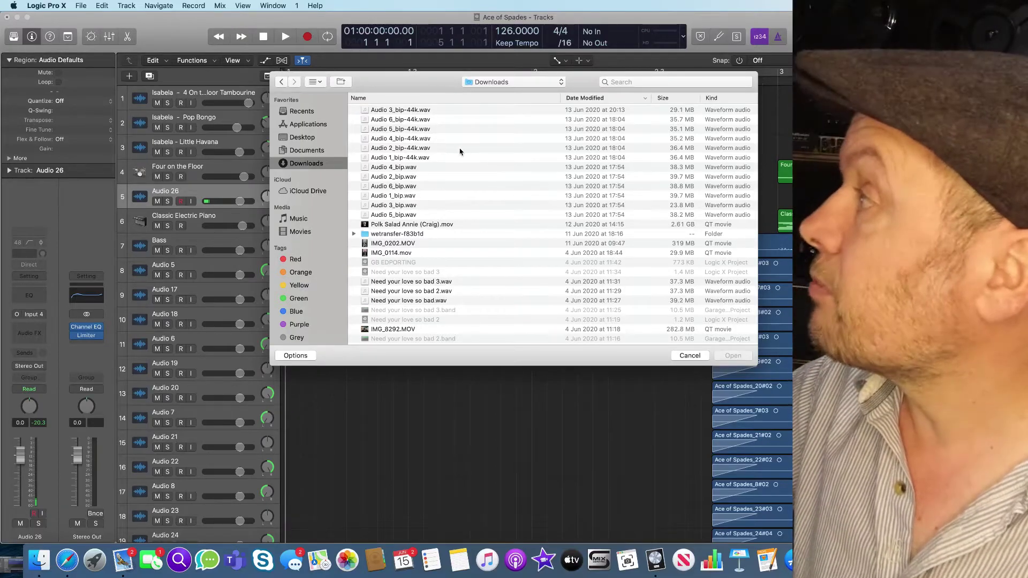
{"action": "left_click", "coordinate": [304, 138]}
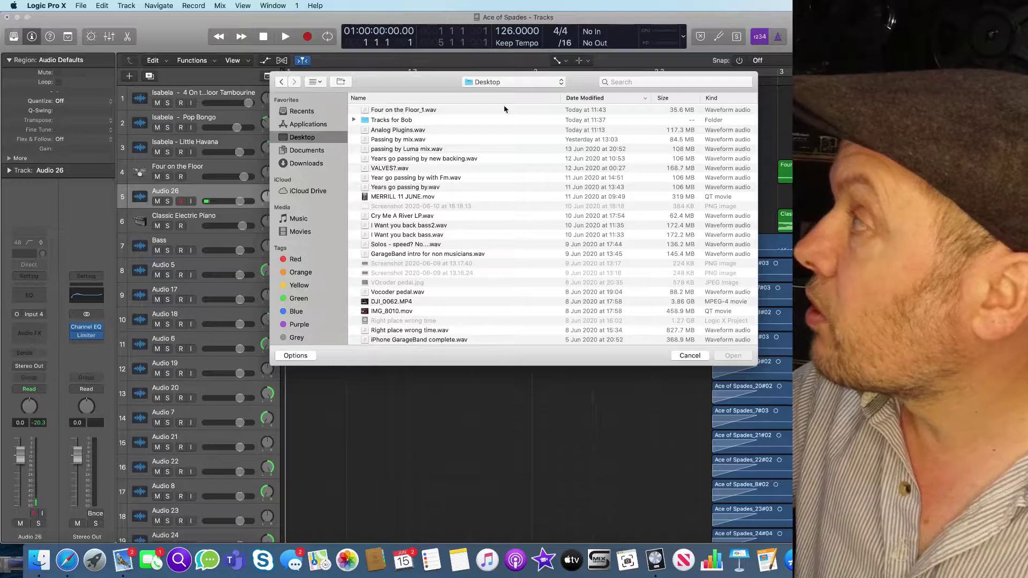
{"action": "double_click", "coordinate": [415, 111]}
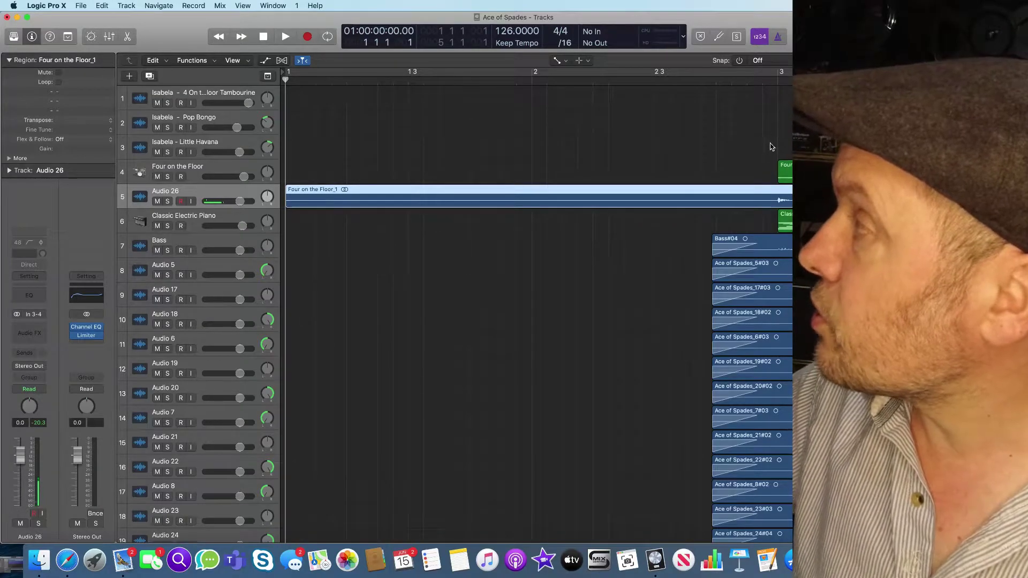
{"action": "scroll", "coordinate": [771, 146], "scroll_direction": "right", "scroll_amount": 10}
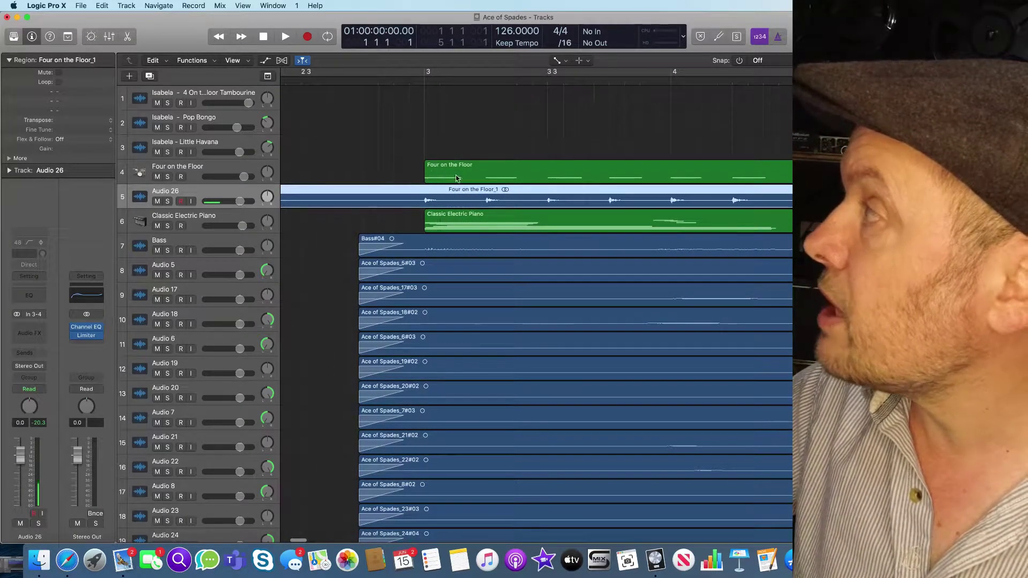
{"action": "scroll", "coordinate": [615, 178], "scroll_direction": "right", "scroll_amount": 20}
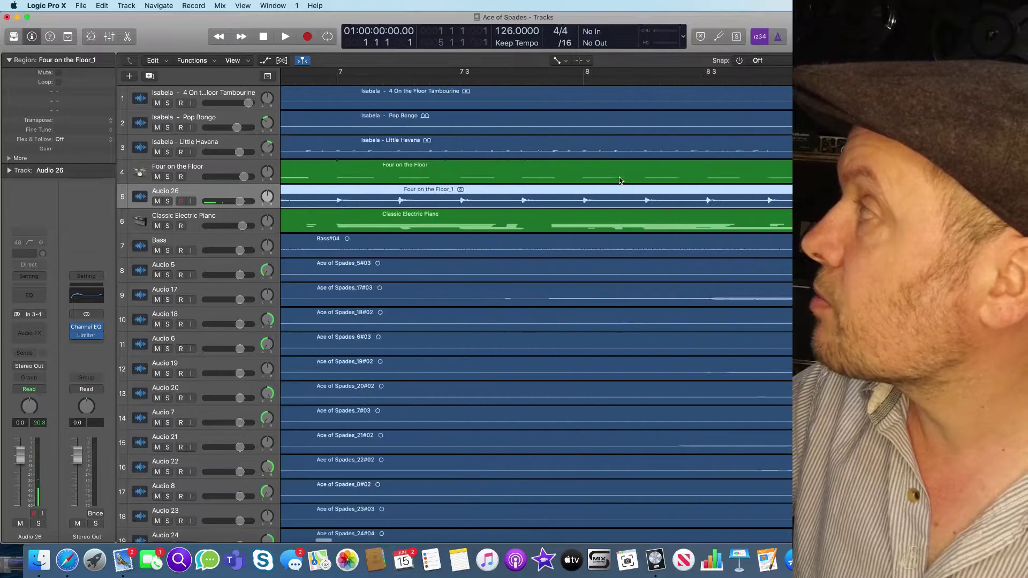
{"action": "scroll", "coordinate": [619, 179], "scroll_direction": "left", "scroll_amount": 20}
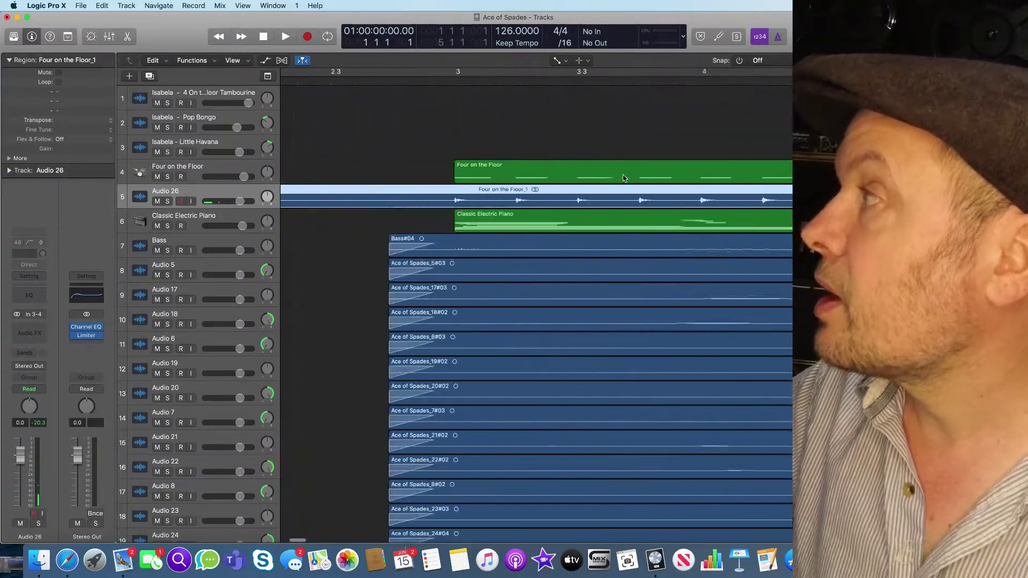
{"action": "scroll", "coordinate": [622, 175], "scroll_direction": "left", "scroll_amount": 7}
{"action": "left_click", "coordinate": [579, 236]}
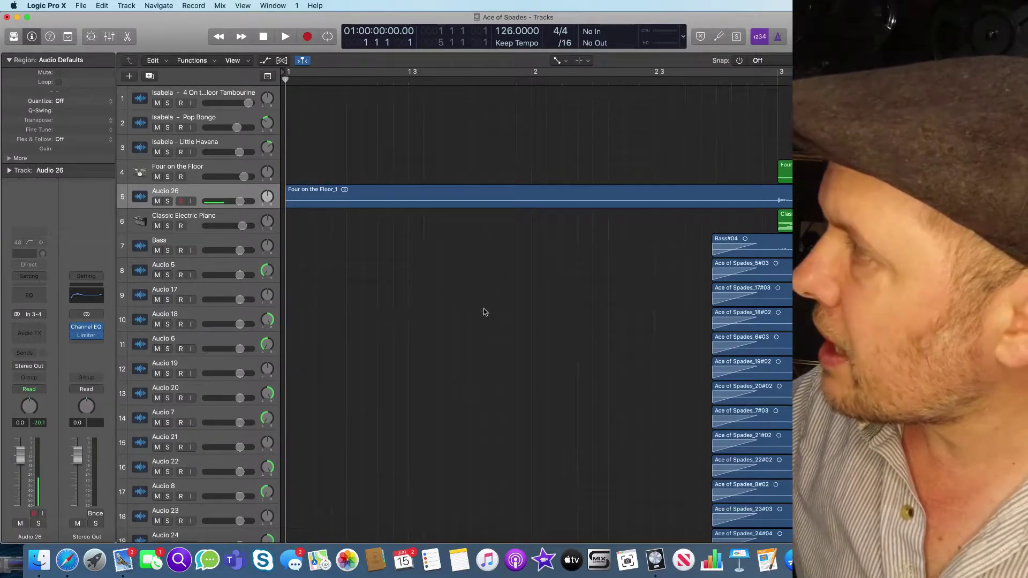
Step: Scroll the track list down and place the playhead at bar 2 3 4
{"action": "scroll", "coordinate": [634, 307], "scroll_direction": "down", "scroll_amount": 5}
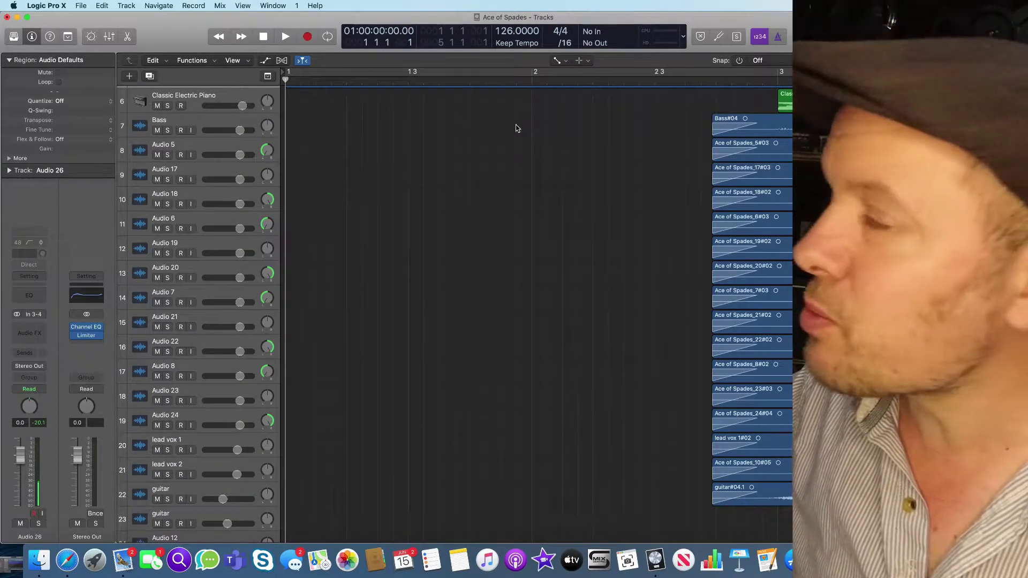
{"action": "left_click", "coordinate": [701, 81]}
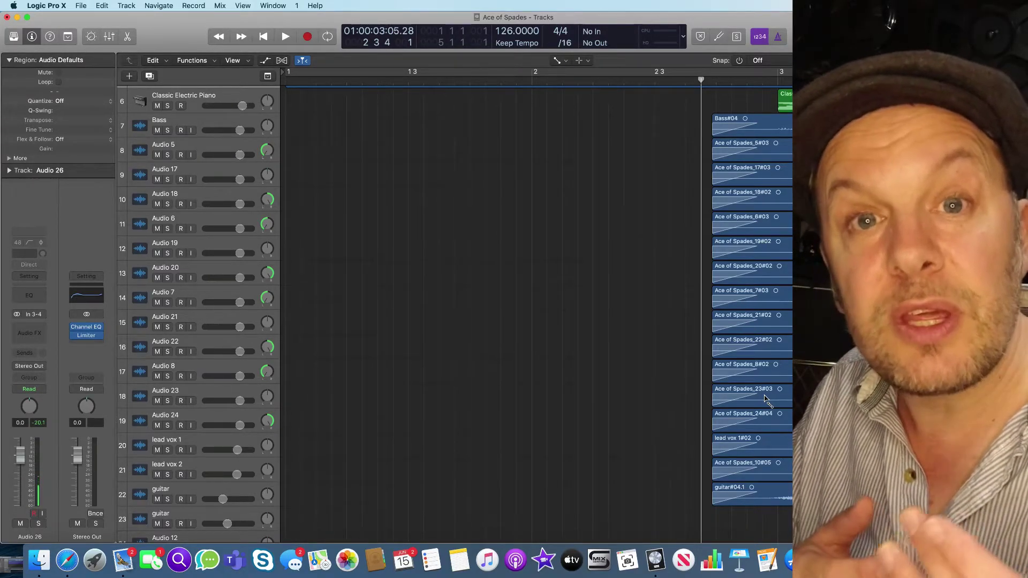
Step: Browse the H2SD card in Finder and open FOLDER01 to list its STE recordings
{"action": "left_click", "coordinate": [45, 562]}
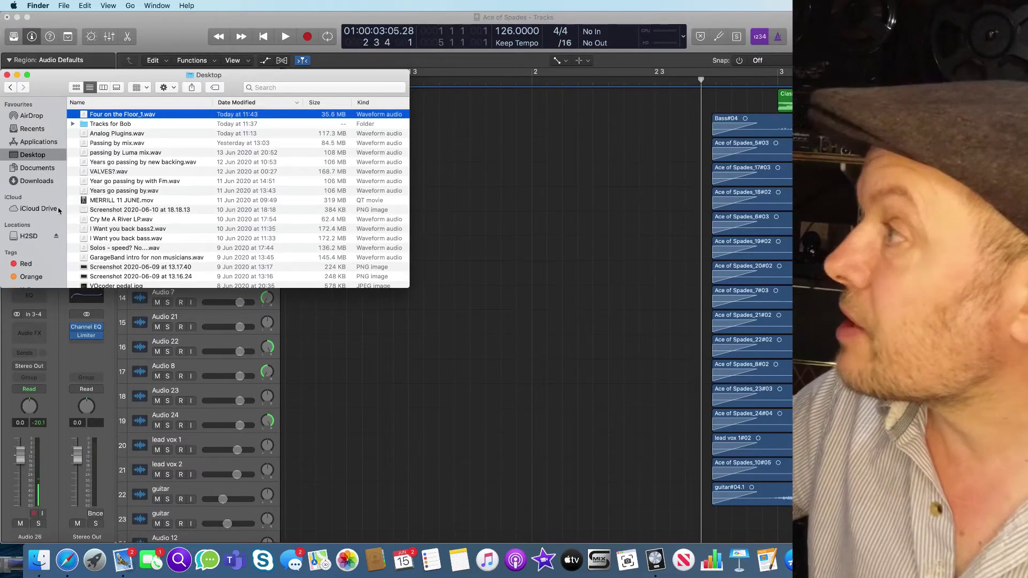
{"action": "left_click", "coordinate": [27, 238]}
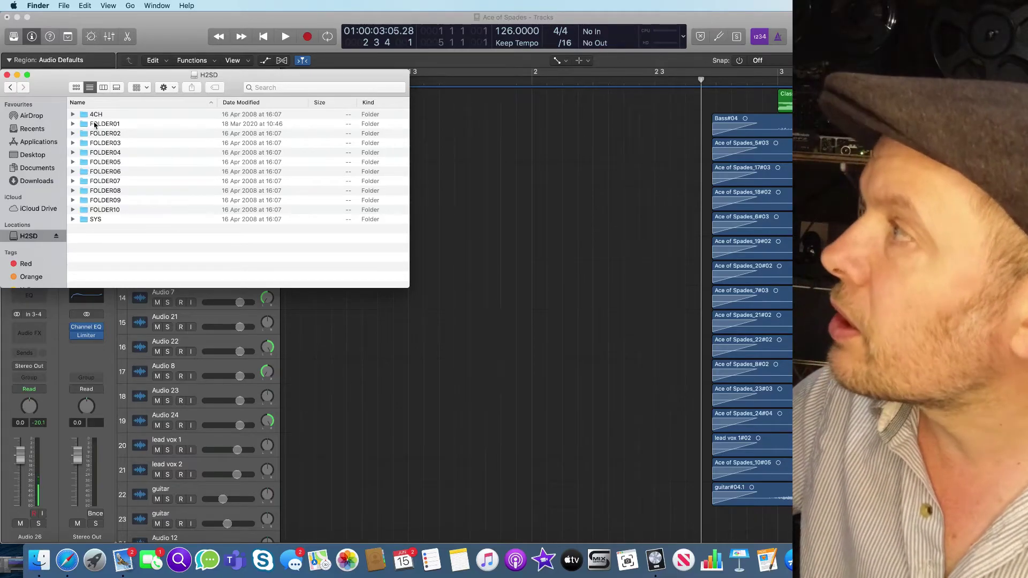
{"action": "double_click", "coordinate": [94, 124]}
{"action": "scroll", "coordinate": [128, 203], "scroll_direction": "down", "scroll_amount": 3}
{"action": "scroll", "coordinate": [115, 161], "scroll_direction": "up", "scroll_amount": 3}
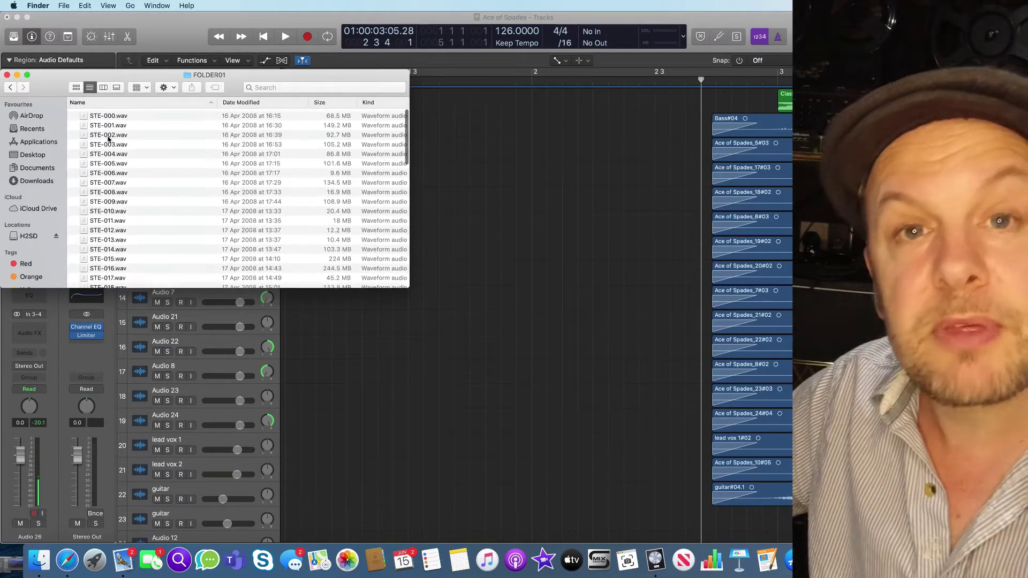